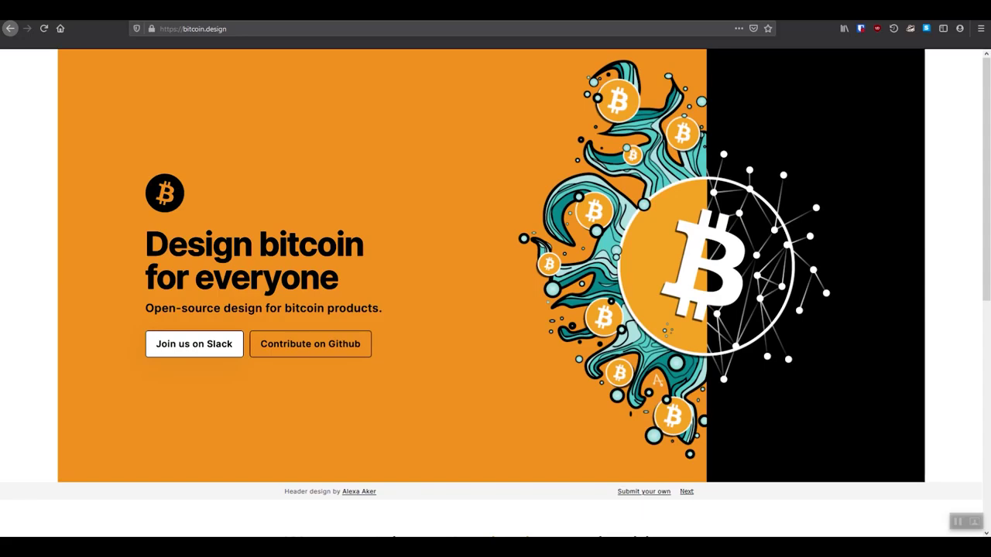
View the bitcoin.design home page, and open the Guide repository from the Bitcoin Design Community organization on GitHub
{"action": "scroll", "coordinate": [496, 272], "scroll_direction": "down", "scroll_amount": 3}
{"action": "scroll", "coordinate": [496, 271], "scroll_direction": "up", "scroll_amount": 3}
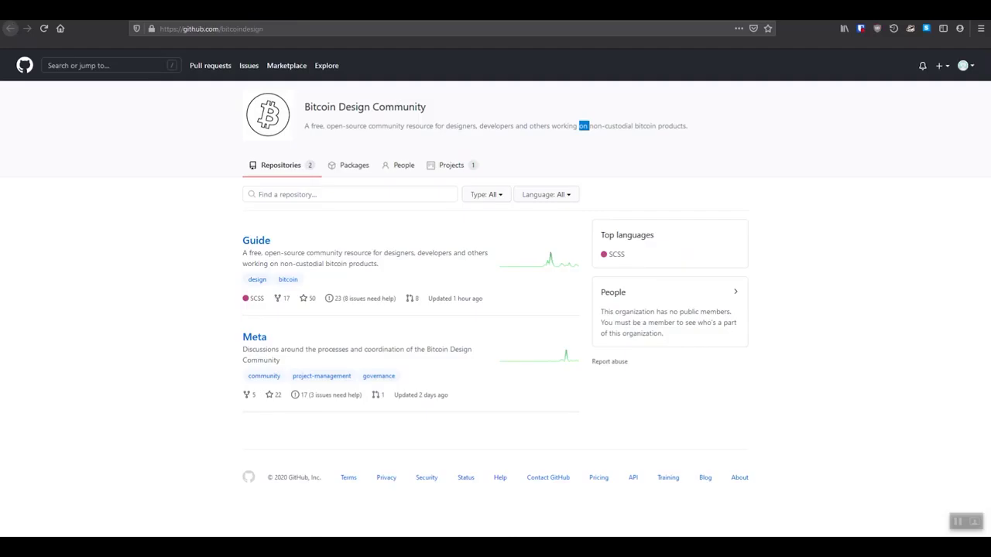
{"action": "left_click", "coordinate": [581, 125]}
{"action": "left_click", "coordinate": [257, 241]}
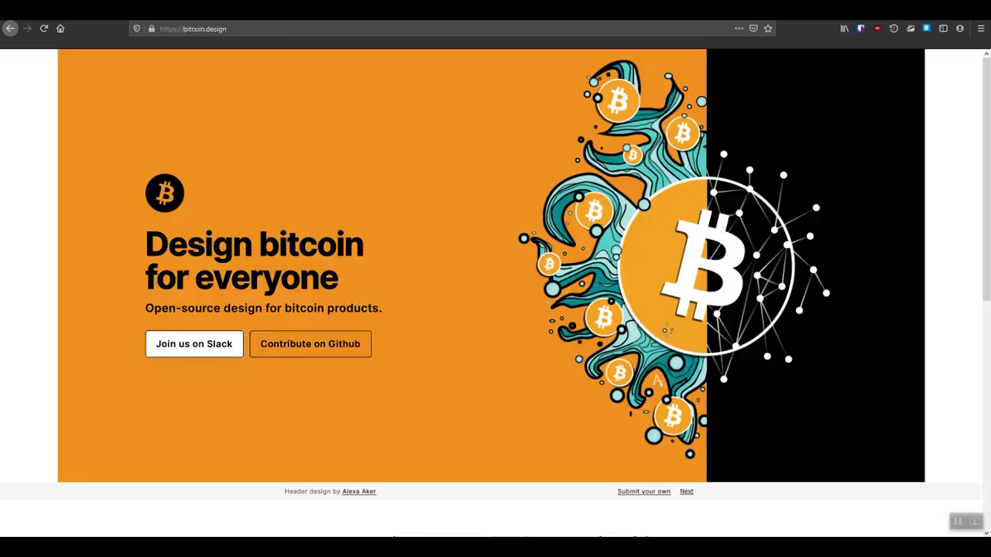
{"action": "key", "text": "alt+Left"}
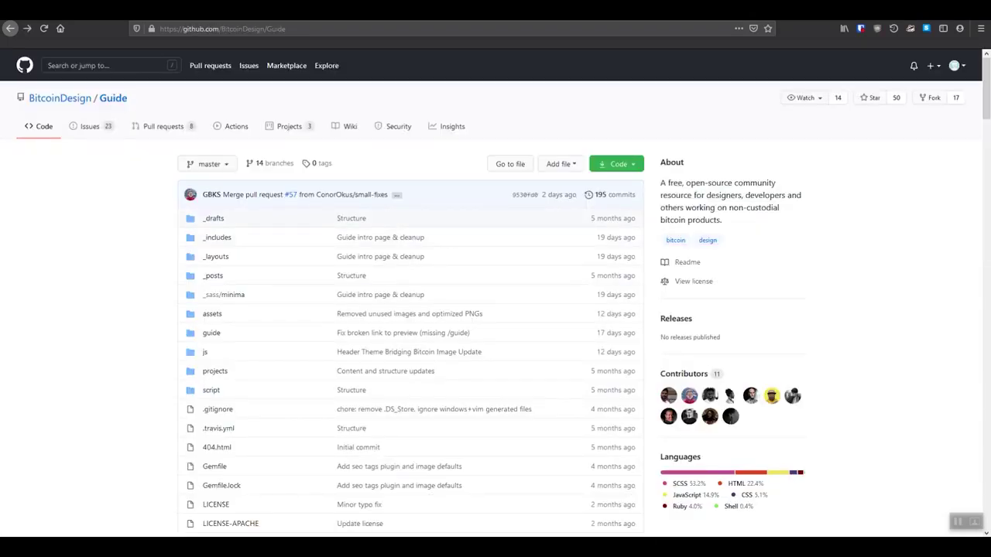
Look through the folders and files on the master branch of the Guide repository
{"action": "scroll", "coordinate": [495, 292], "scroll_direction": "down", "scroll_amount": 1}
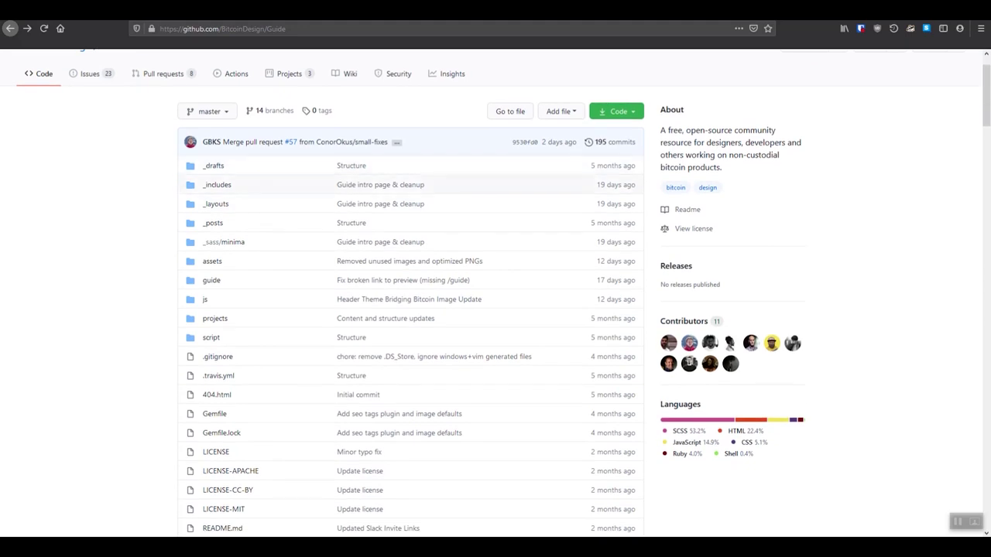
{"action": "scroll", "coordinate": [351, 217], "scroll_direction": "down", "scroll_amount": 3}
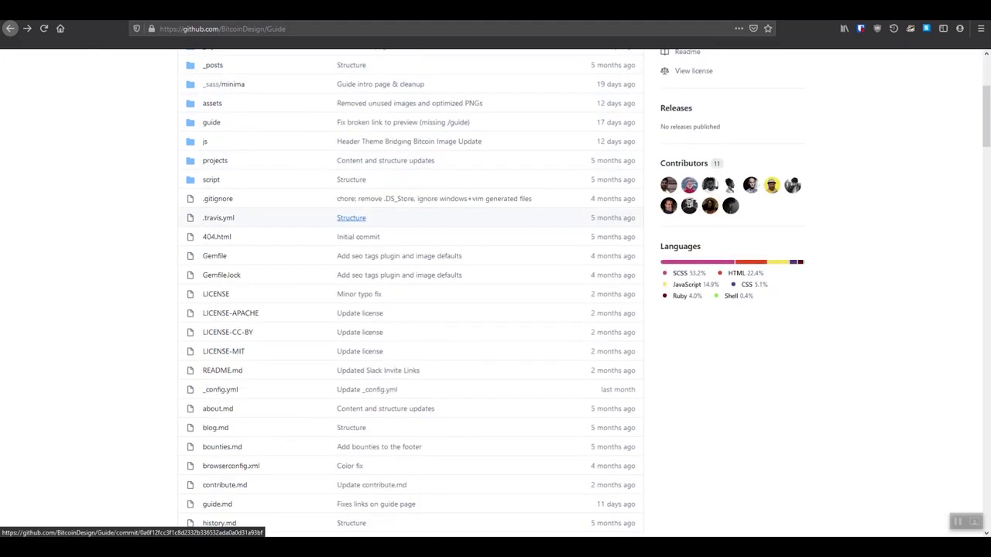
{"action": "scroll", "coordinate": [351, 218], "scroll_direction": "up", "scroll_amount": 2}
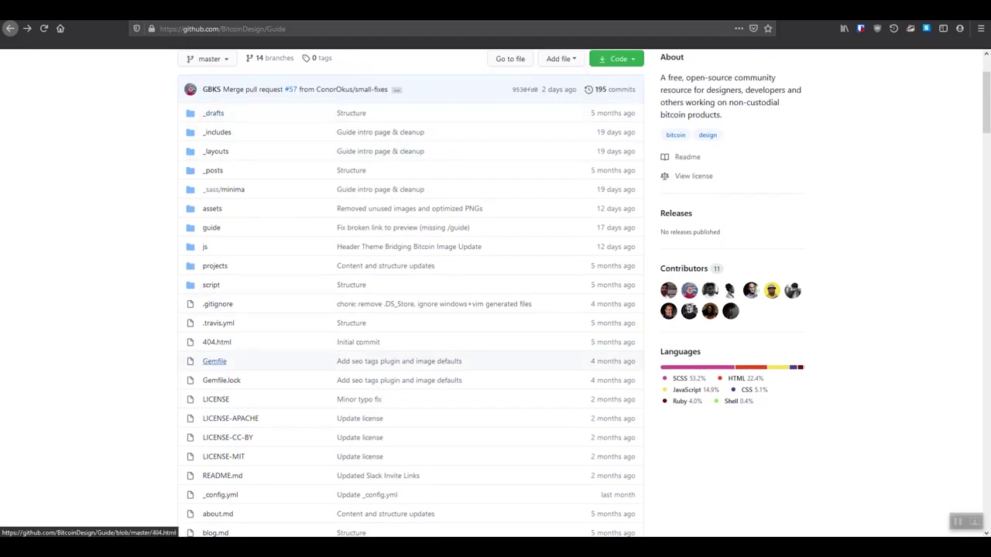
{"action": "scroll", "coordinate": [231, 361], "scroll_direction": "down", "scroll_amount": 4}
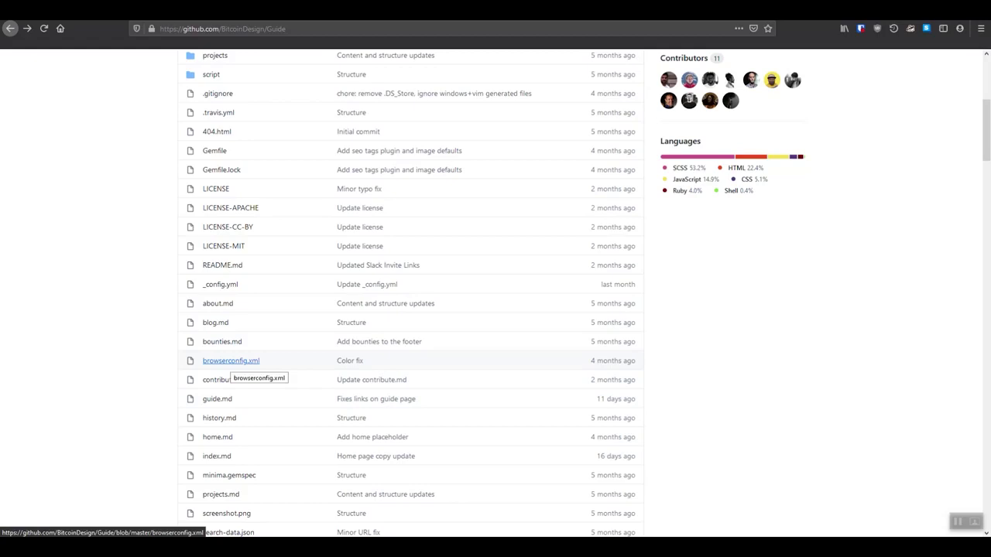
{"action": "scroll", "coordinate": [231, 363], "scroll_direction": "down", "scroll_amount": 2}
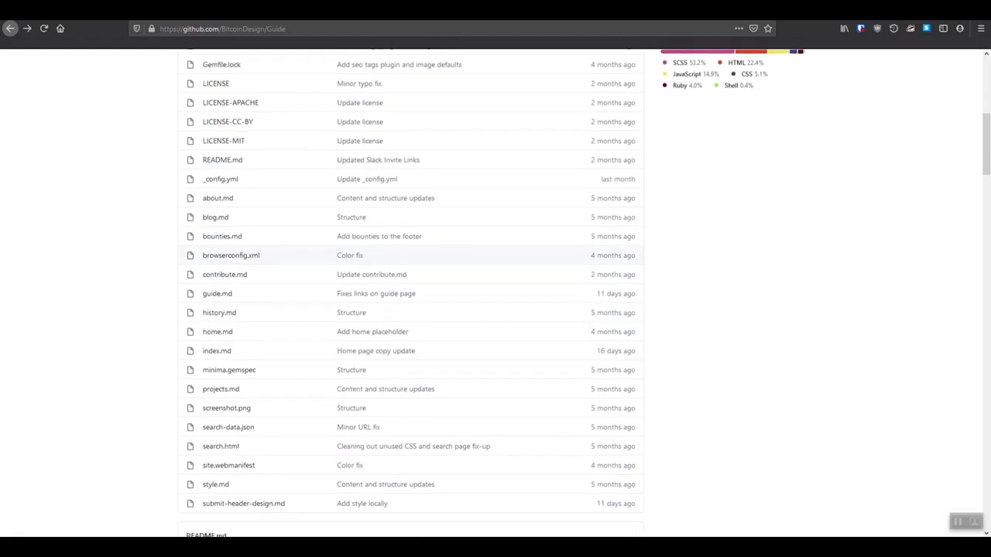
{"action": "scroll", "coordinate": [230, 255], "scroll_direction": "up", "scroll_amount": 7}
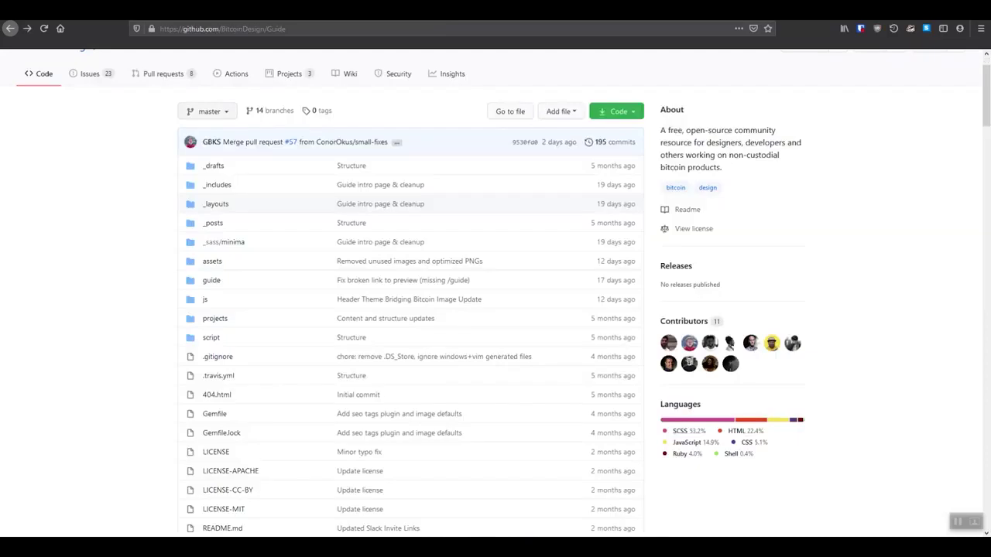
{"action": "scroll", "coordinate": [217, 372], "scroll_direction": "up", "scroll_amount": 1}
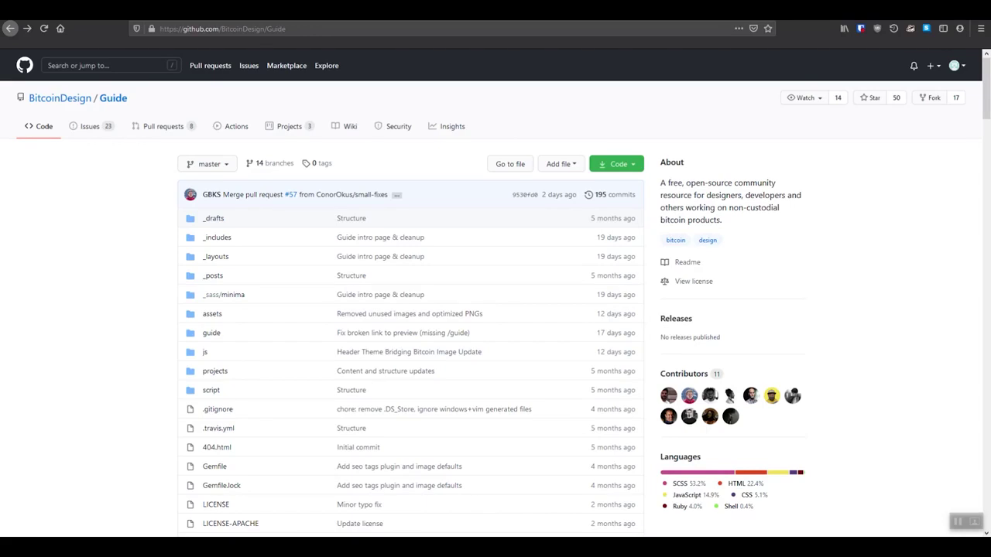
{"action": "scroll", "coordinate": [495, 310], "scroll_direction": "down", "scroll_amount": 3}
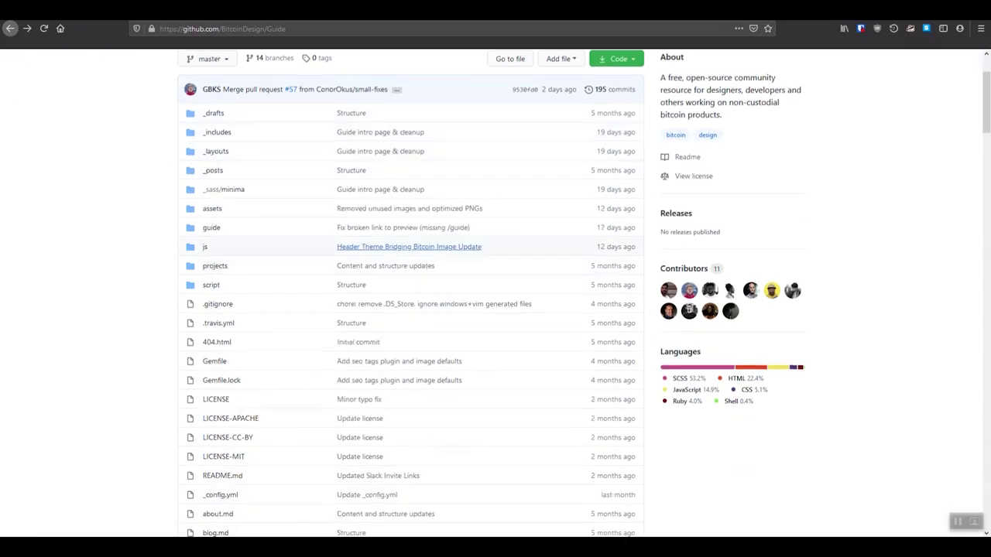
{"action": "scroll", "coordinate": [496, 309], "scroll_direction": "up", "scroll_amount": 3}
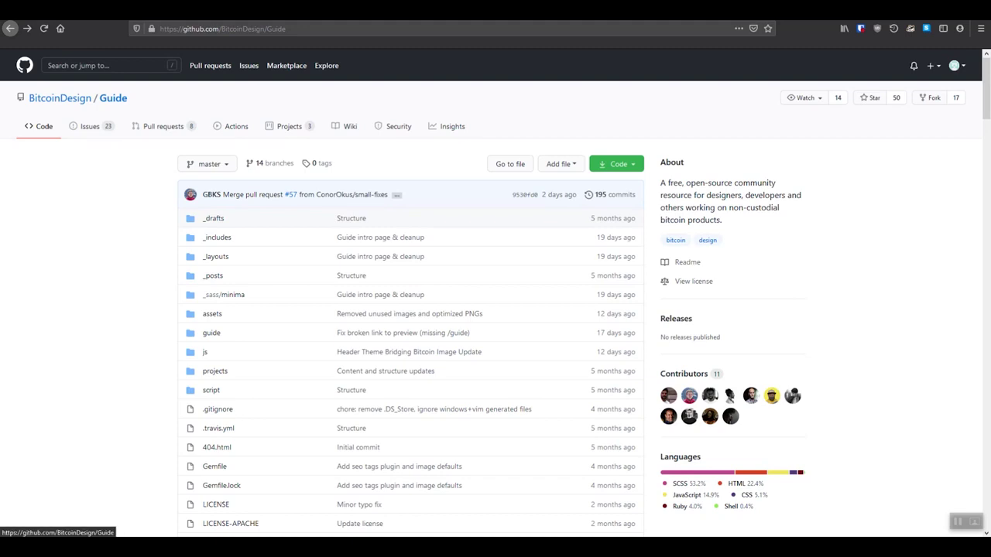
Open the Guide repository's issues and look through the list of open ones
{"action": "left_click", "coordinate": [88, 126]}
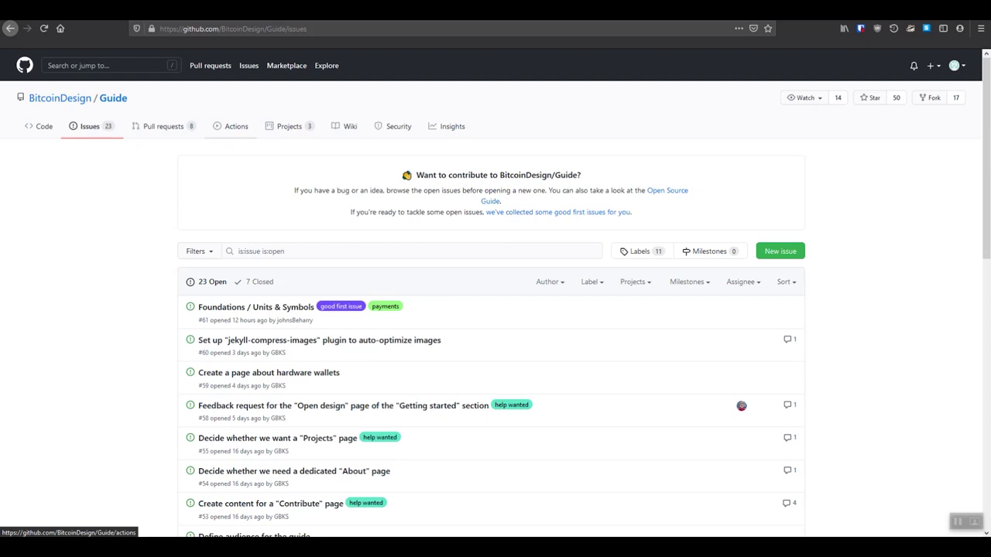
{"action": "scroll", "coordinate": [496, 310], "scroll_direction": "down", "scroll_amount": 1}
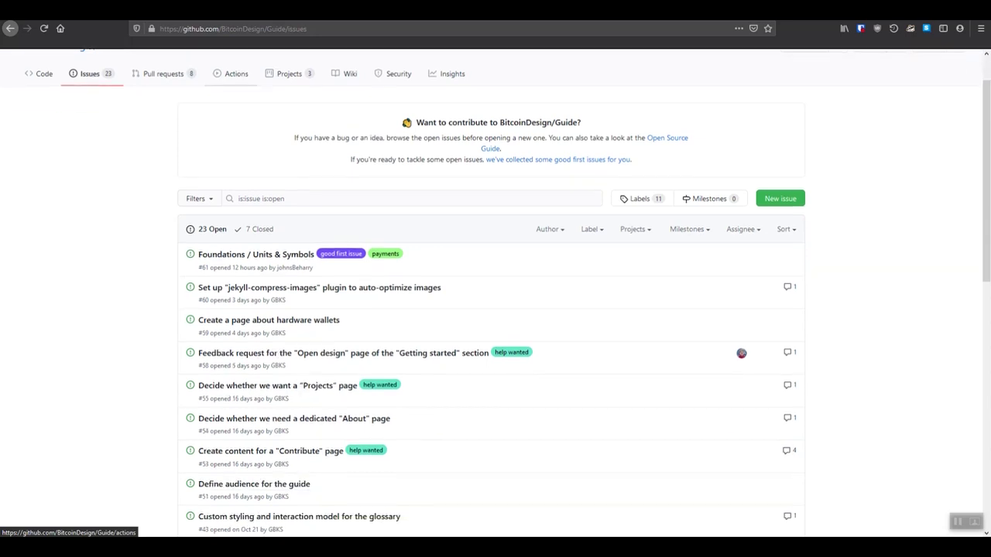
{"action": "scroll", "coordinate": [495, 310], "scroll_direction": "up", "scroll_amount": 1}
{"action": "scroll", "coordinate": [496, 309], "scroll_direction": "down", "scroll_amount": 3}
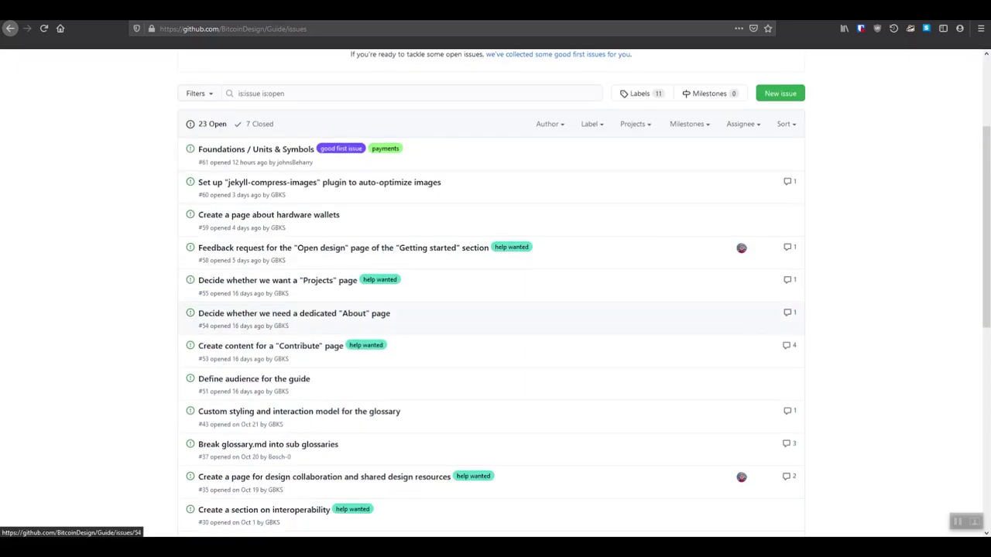
{"action": "scroll", "coordinate": [271, 294], "scroll_direction": "down", "scroll_amount": 1}
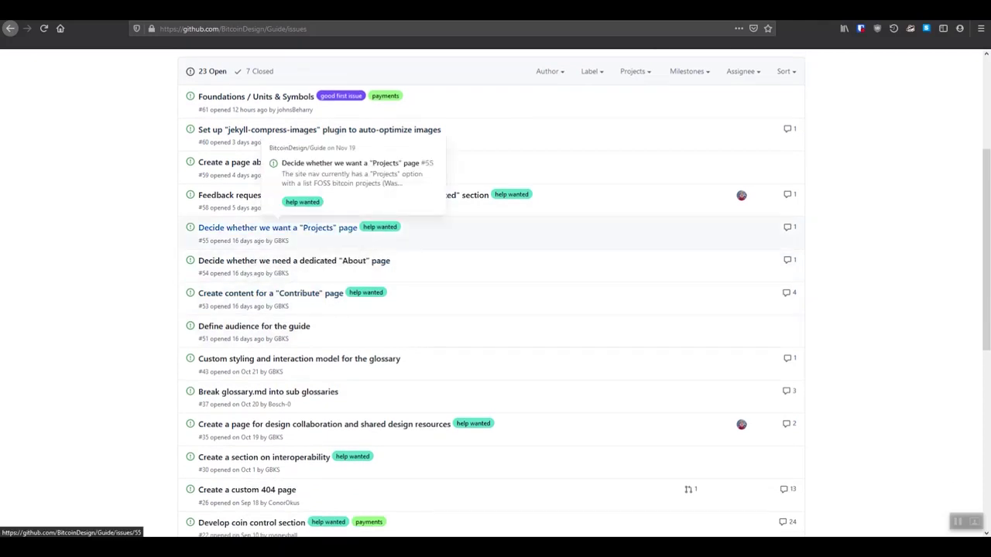
{"action": "scroll", "coordinate": [496, 310], "scroll_direction": "up", "scroll_amount": 4}
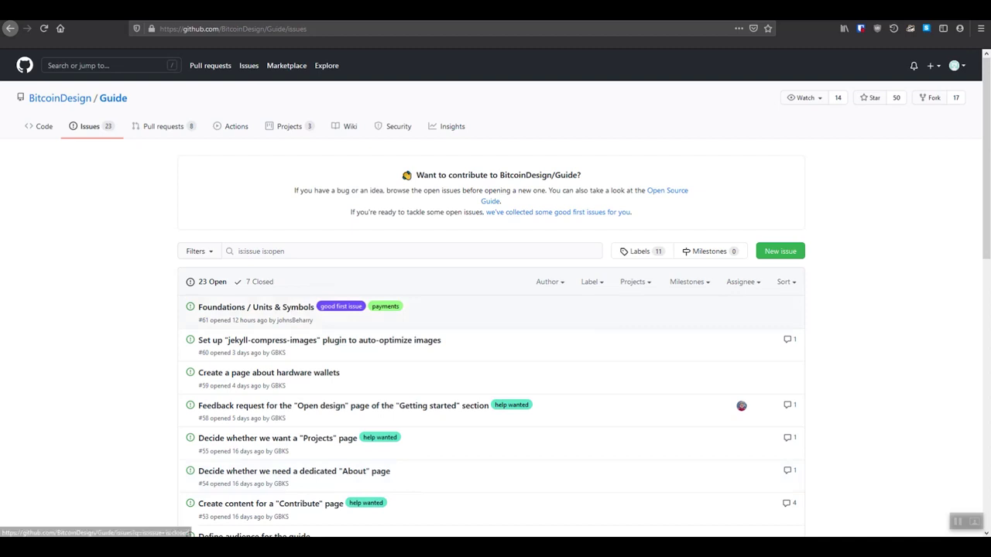
Read the "Foundations / Units & Symbols" issue down to its comment area, and return to the issues list
{"action": "left_click", "coordinate": [260, 308]}
{"action": "scroll", "coordinate": [495, 294], "scroll_direction": "down", "scroll_amount": 3}
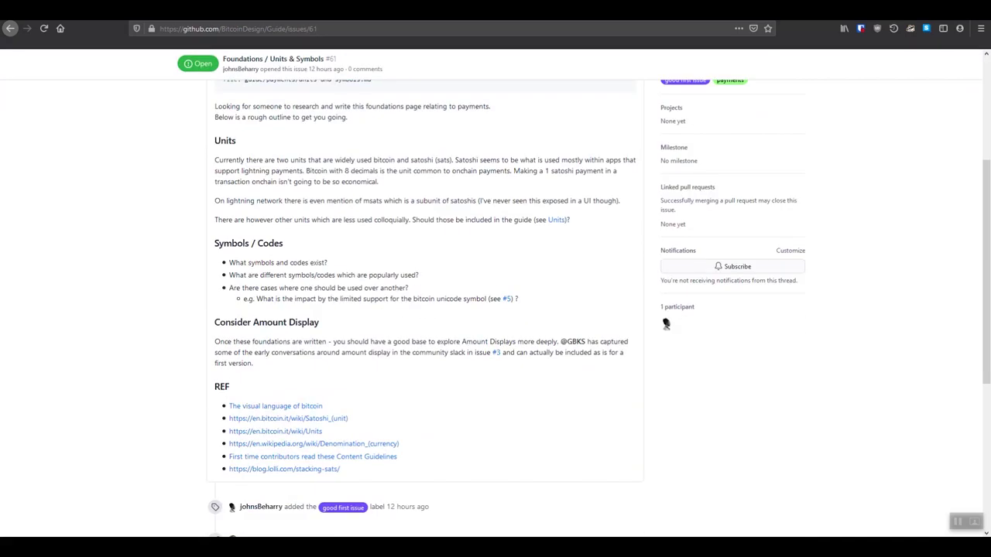
{"action": "scroll", "coordinate": [495, 309], "scroll_direction": "down", "scroll_amount": 4}
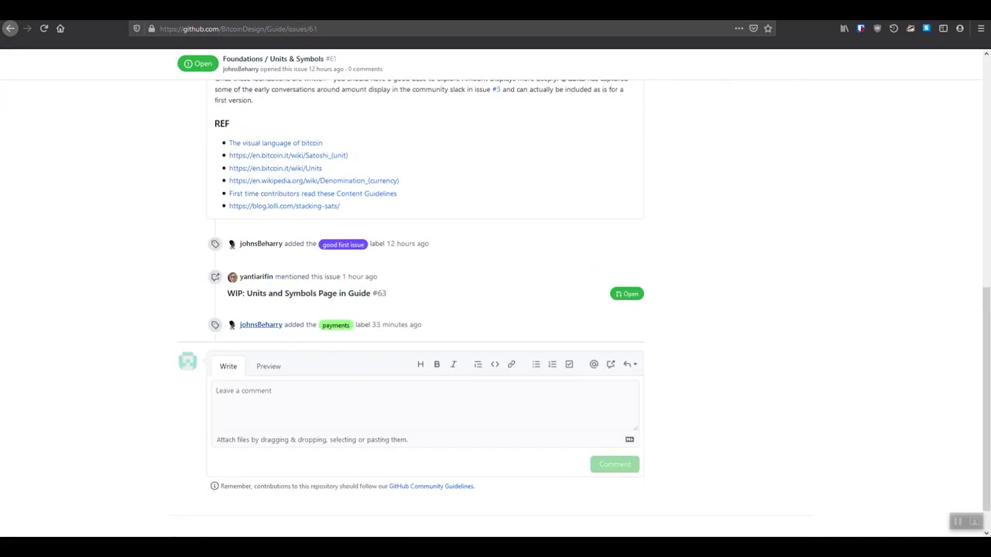
{"action": "scroll", "coordinate": [496, 310], "scroll_direction": "up", "scroll_amount": 5}
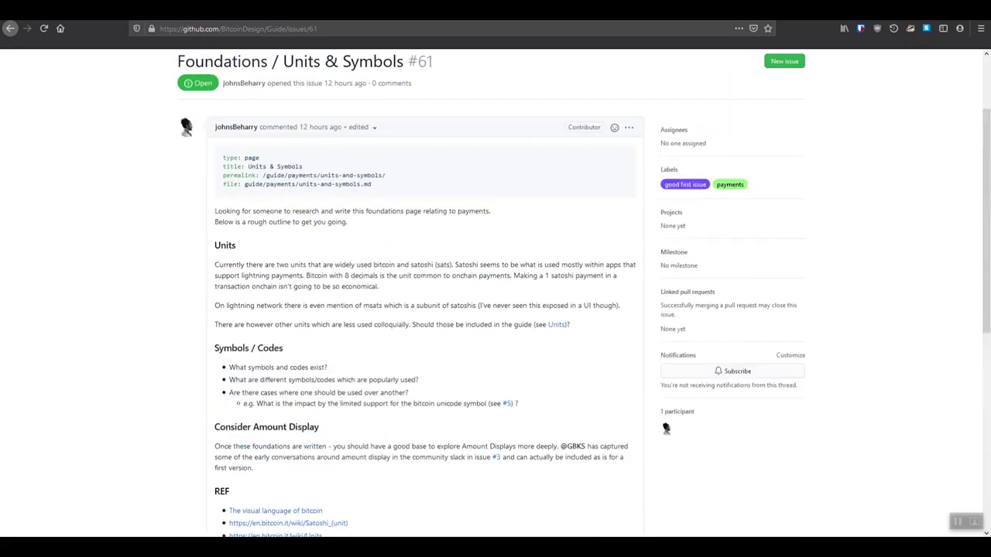
{"action": "scroll", "coordinate": [495, 310], "scroll_direction": "up", "scroll_amount": 1}
{"action": "scroll", "coordinate": [495, 310], "scroll_direction": "down", "scroll_amount": 2}
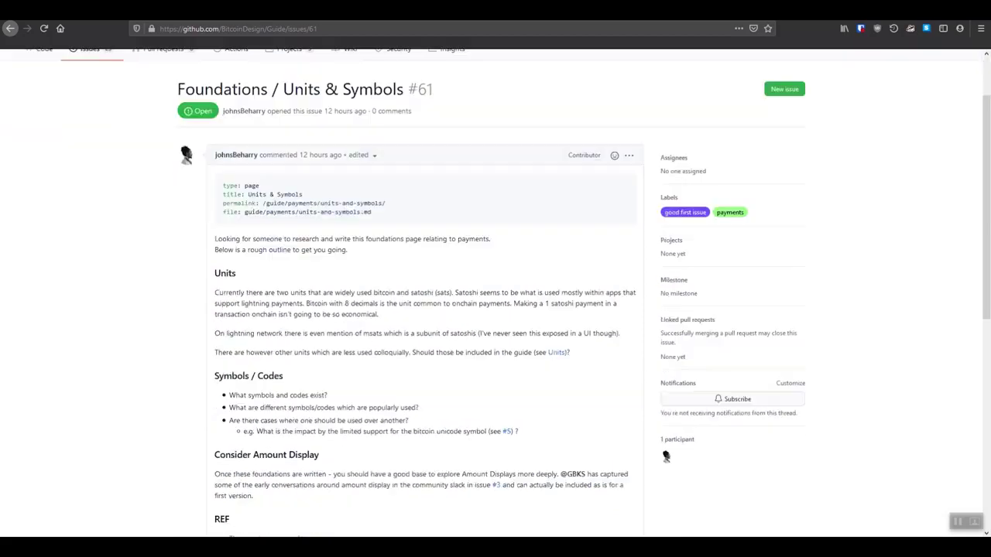
{"action": "left_click", "coordinate": [10, 28]}
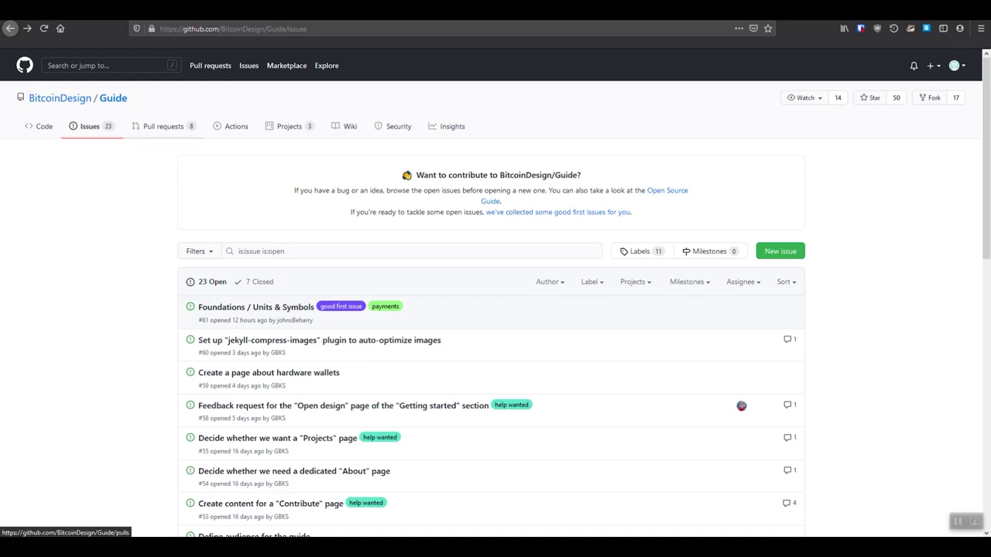
Look through the Guide repository's open pull requests, briefly revisiting its code page for comparison
{"action": "left_click", "coordinate": [164, 127]}
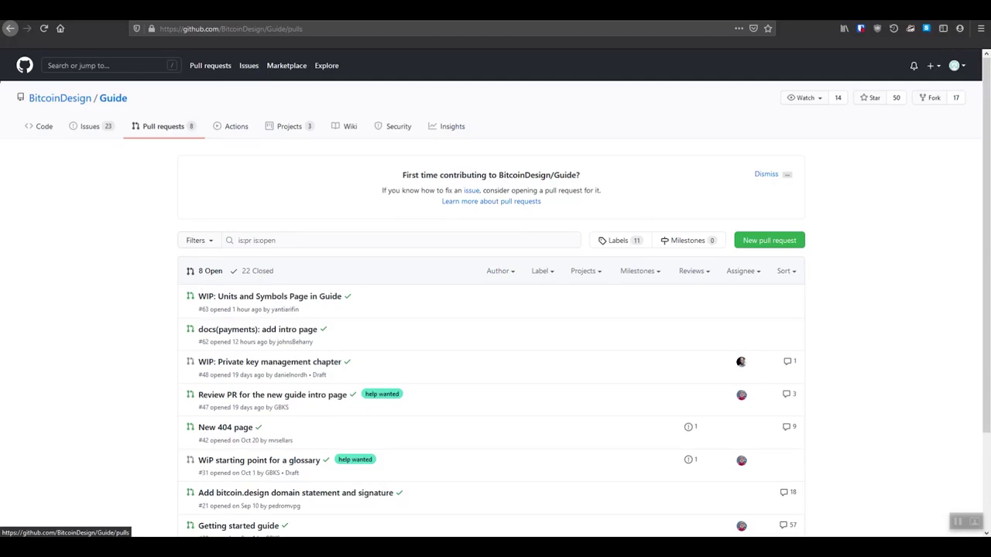
{"action": "left_click", "coordinate": [40, 127]}
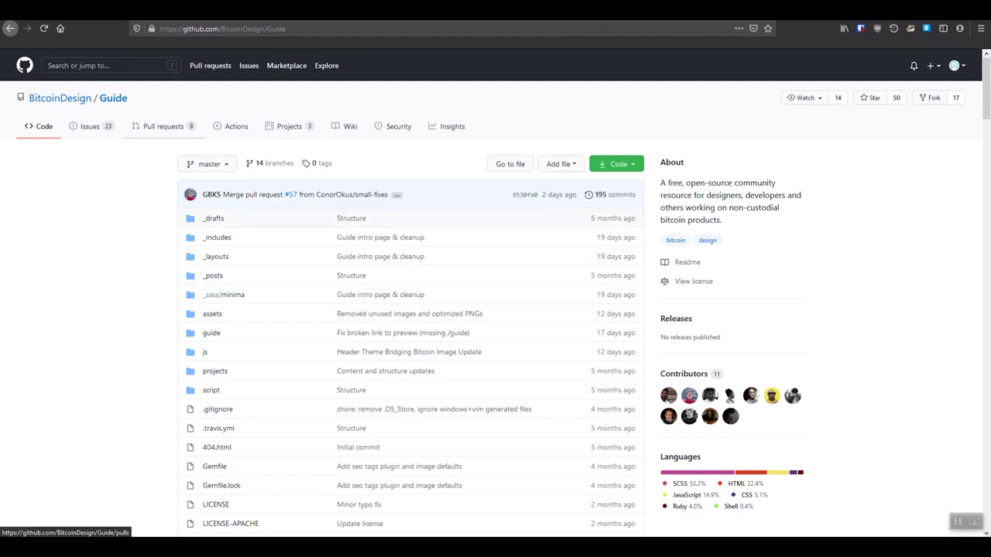
{"action": "left_click", "coordinate": [163, 127]}
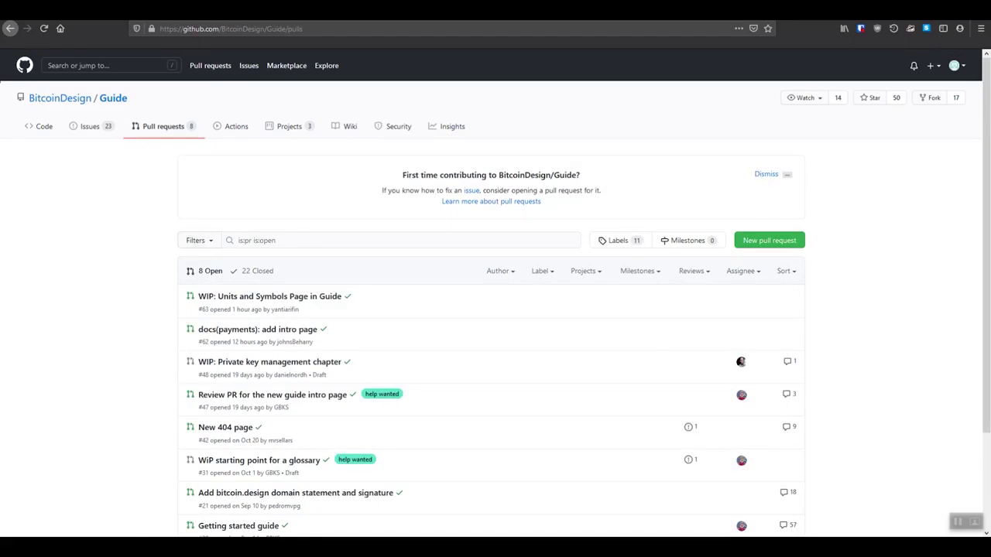
{"action": "scroll", "coordinate": [496, 295], "scroll_direction": "down", "scroll_amount": 3}
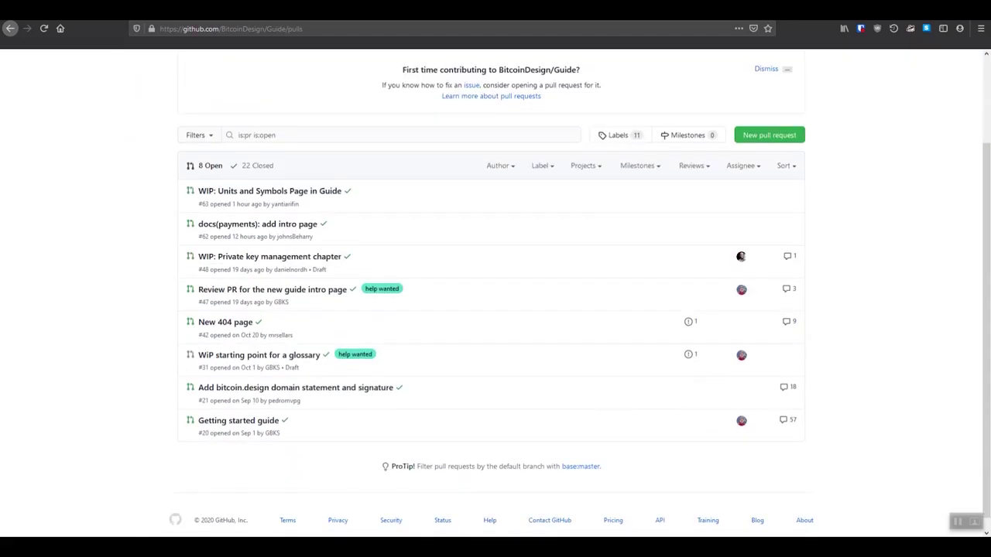
{"action": "scroll", "coordinate": [496, 294], "scroll_direction": "up", "scroll_amount": 1}
{"action": "scroll", "coordinate": [496, 295], "scroll_direction": "up", "scroll_amount": 1}
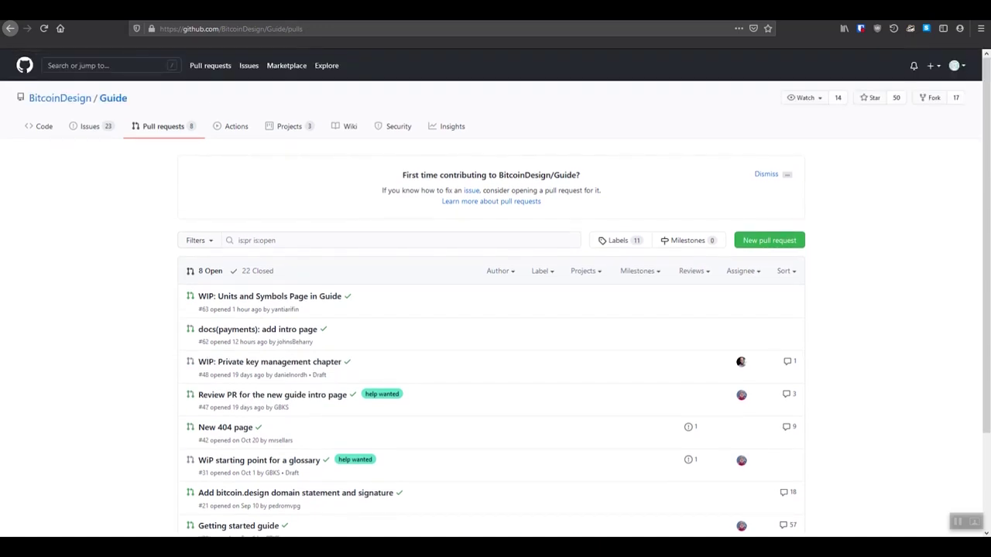
Check the bitcoin.design page, return to the pull requests, and briefly highlight the whole list of open ones
{"action": "key", "text": "ctrl+Tab"}
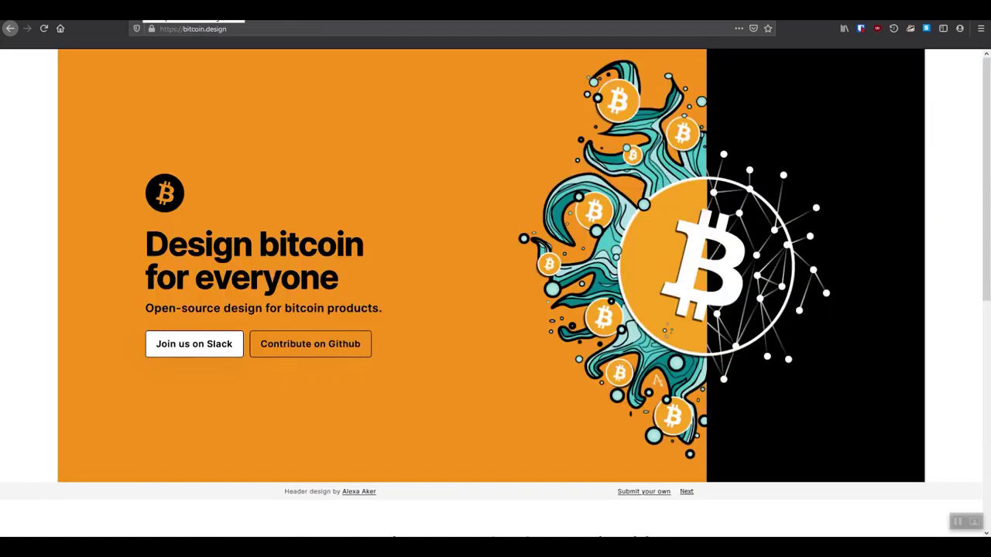
{"action": "key", "text": "ctrl+Tab"}
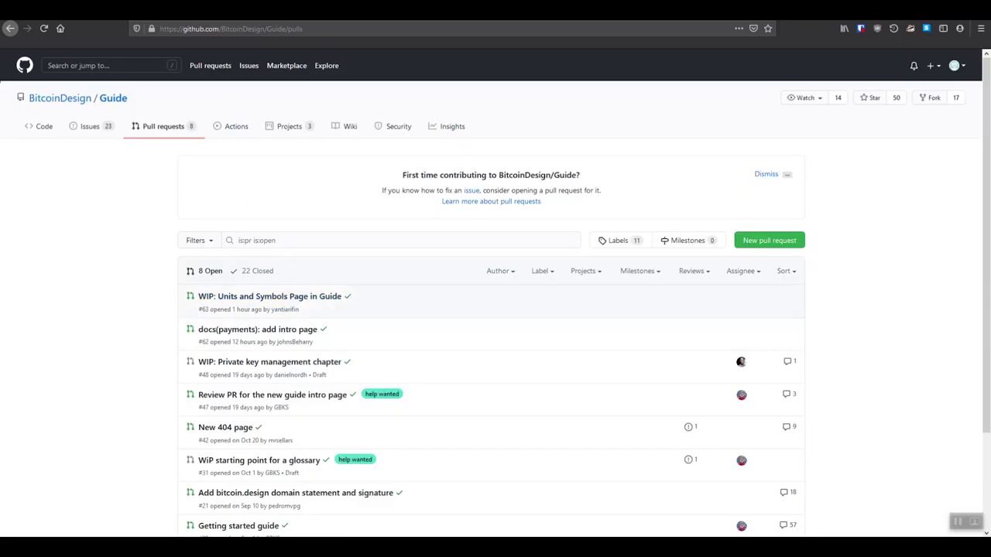
{"action": "scroll", "coordinate": [496, 310], "scroll_direction": "down", "scroll_amount": 2}
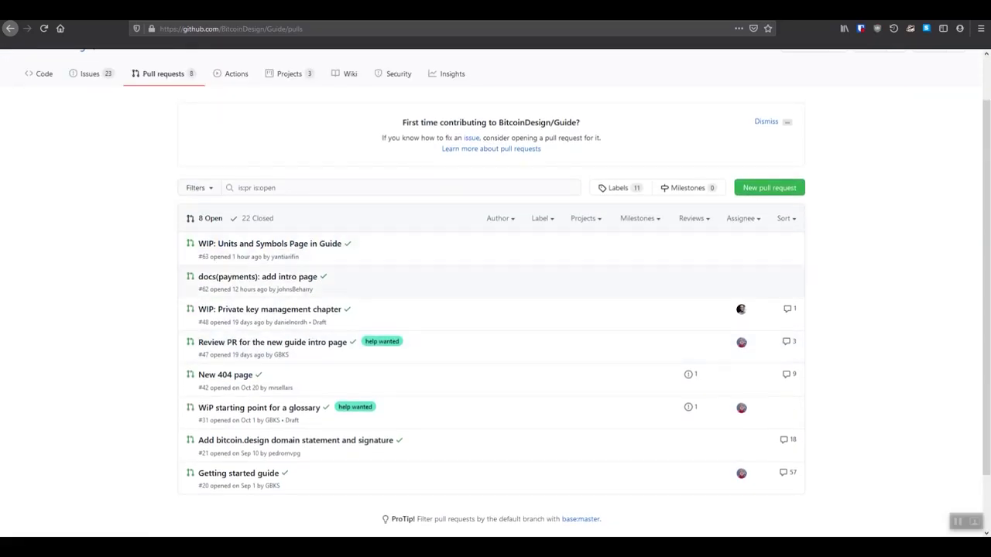
{"action": "left_click_drag", "start_coordinate": [196, 242], "coordinate": [279, 474]}
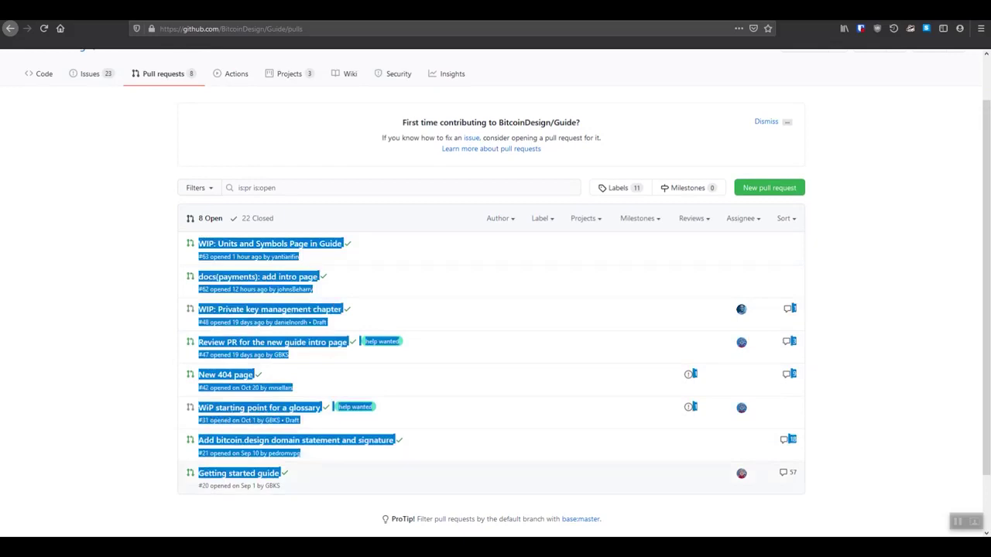
{"action": "left_click", "coordinate": [496, 387]}
{"action": "scroll", "coordinate": [496, 288], "scroll_direction": "up", "scroll_amount": 2}
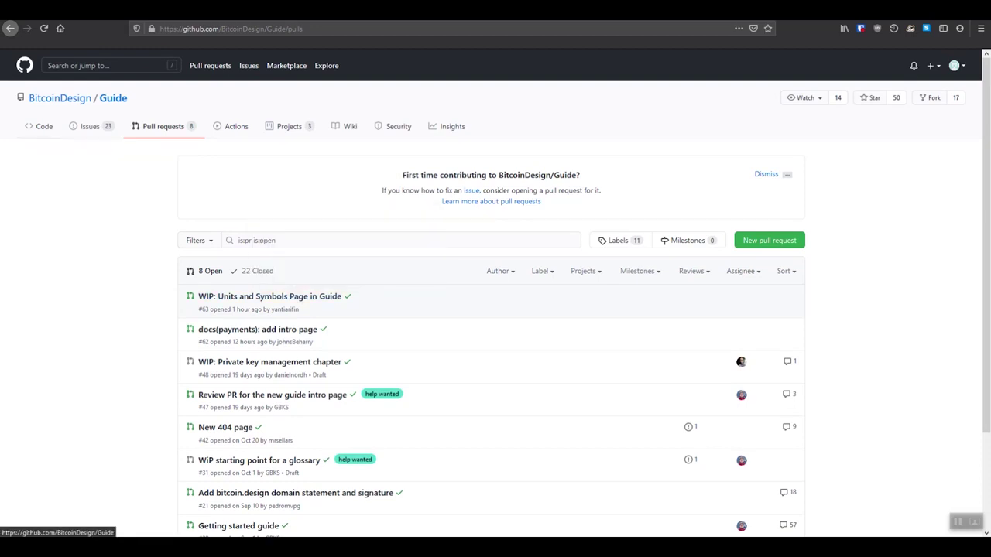
Review the Guide repository's code files once more and reopen its list of open pull requests
{"action": "left_click", "coordinate": [44, 126]}
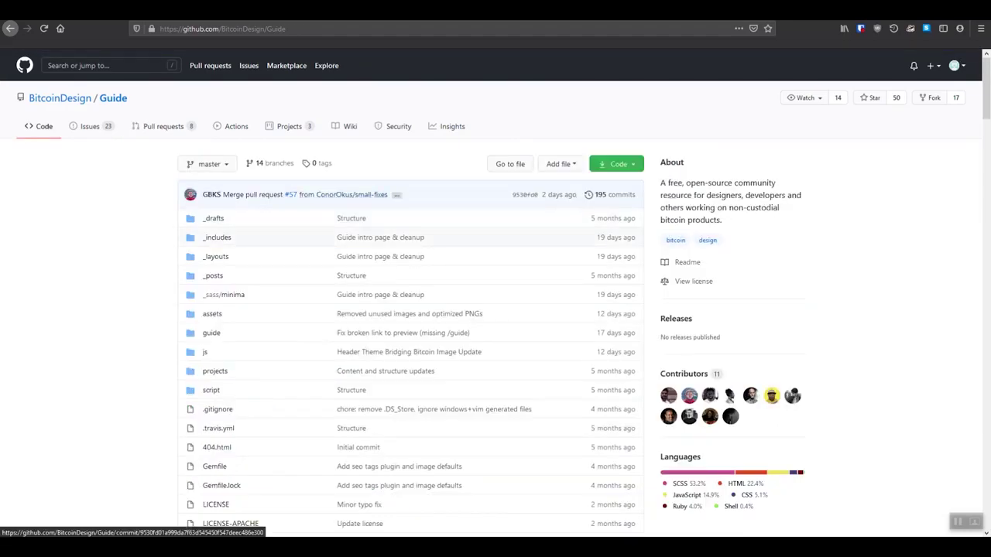
{"action": "scroll", "coordinate": [325, 197], "scroll_direction": "down", "scroll_amount": 2}
{"action": "scroll", "coordinate": [495, 295], "scroll_direction": "up", "scroll_amount": 2}
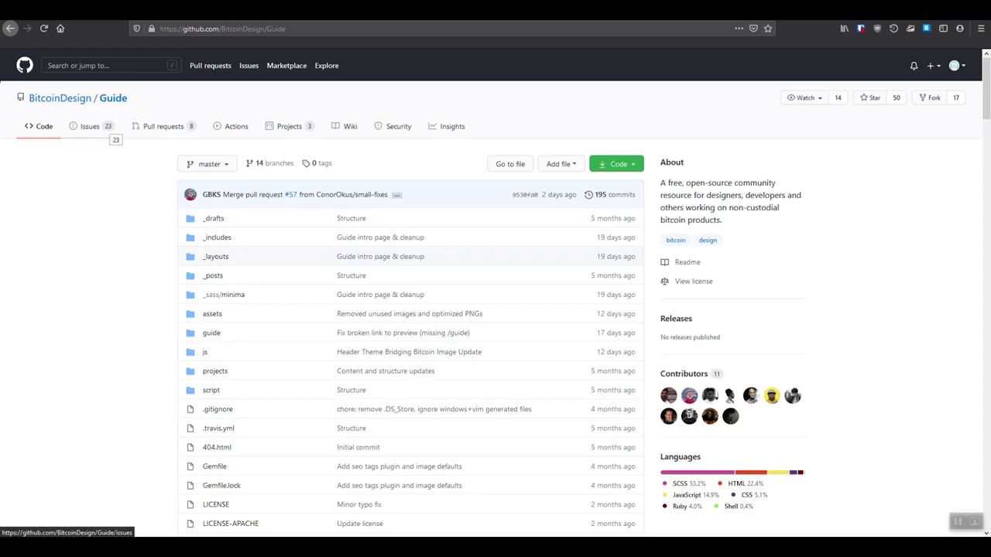
{"action": "left_click", "coordinate": [161, 126]}
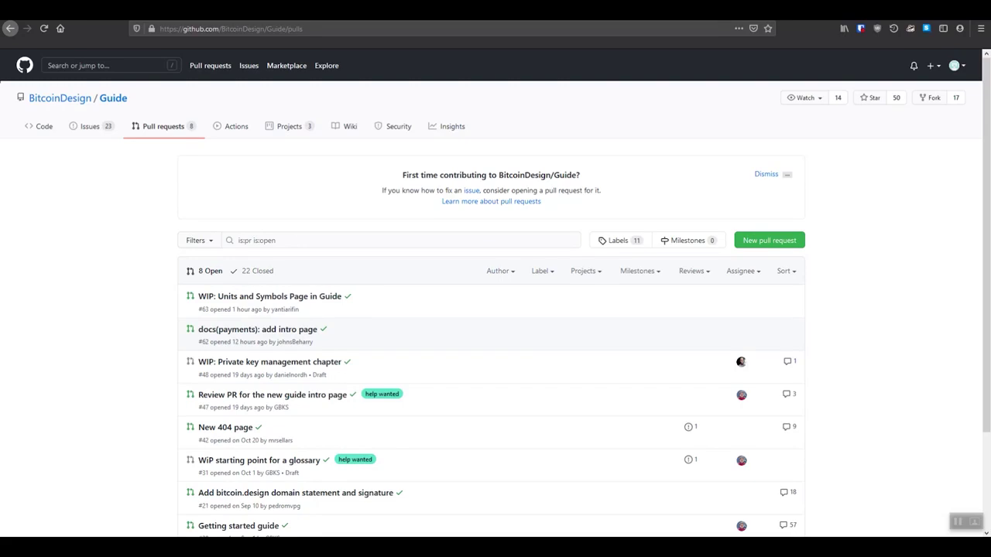
Fork the BitcoinDesign/Guide repository from its code page into the signed-in personal account
{"action": "left_click", "coordinate": [44, 127]}
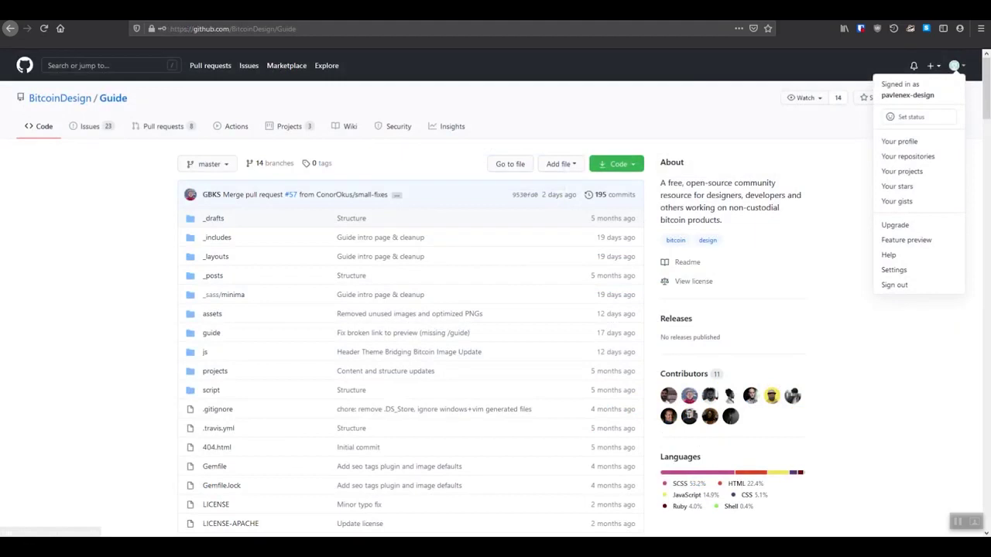
{"action": "key", "text": "Escape"}
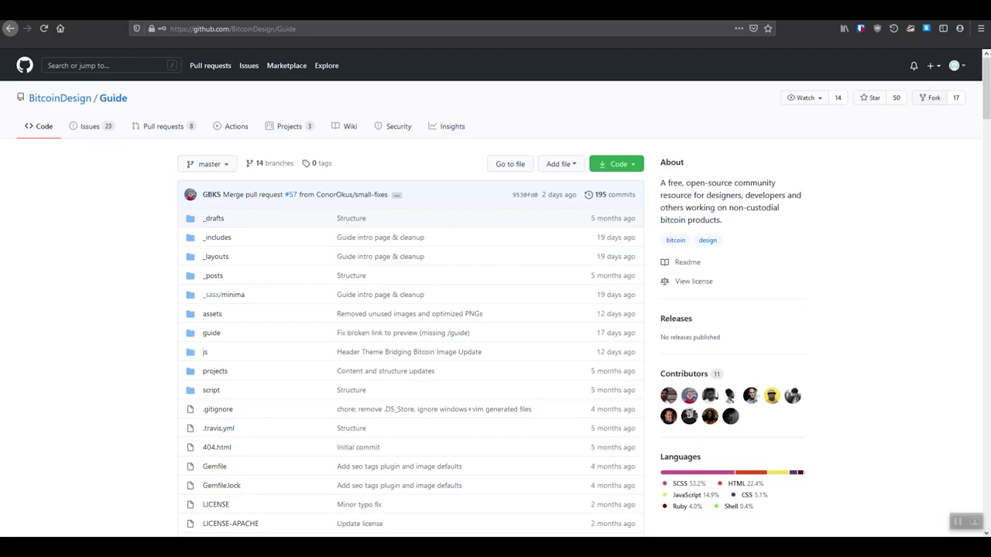
{"action": "left_click", "coordinate": [930, 98]}
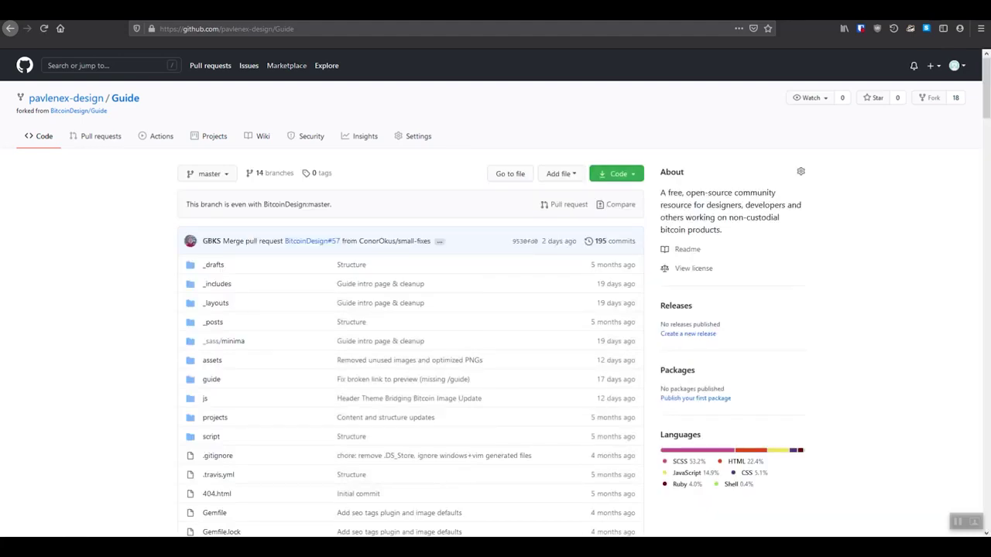
Examine the new fork's name and the line naming the repository it was forked from
{"action": "double_click", "coordinate": [138, 97]}
{"action": "left_click_drag", "start_coordinate": [138, 97], "coordinate": [112, 98]}
{"action": "left_click", "coordinate": [18, 108]}
{"action": "left_click", "coordinate": [186, 204]}
{"action": "left_click_drag", "start_coordinate": [17, 111], "coordinate": [107, 110]}
{"action": "left_click", "coordinate": [107, 111]}
{"action": "scroll", "coordinate": [312, 241], "scroll_direction": "down", "scroll_amount": 2}
{"action": "scroll", "coordinate": [313, 241], "scroll_direction": "up", "scroll_amount": 2}
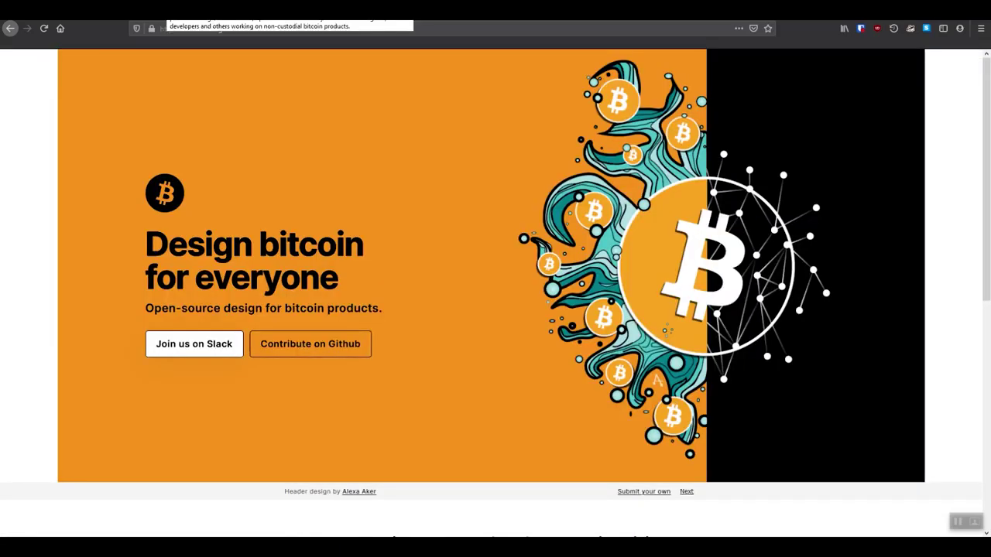
Compare the fork with the original BitcoinDesign/Guide repository, and return to the fork's source line
{"action": "left_click", "coordinate": [178, 9]}
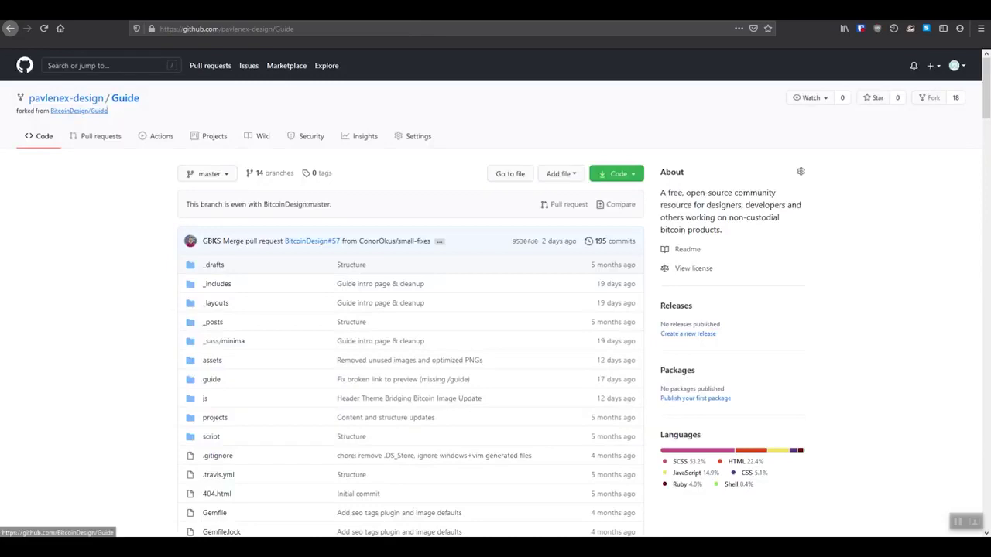
{"action": "left_click", "coordinate": [79, 110]}
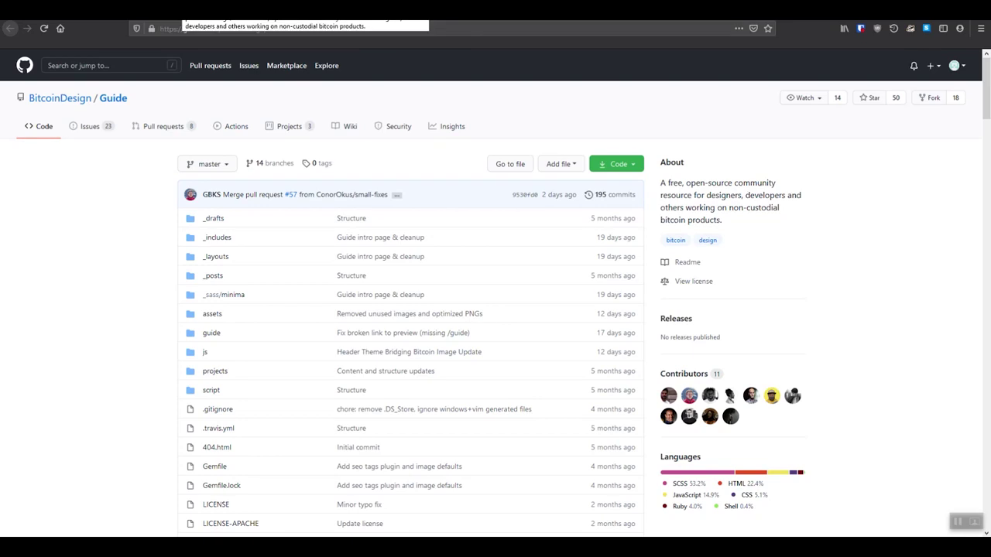
{"action": "key", "text": "alt+Left"}
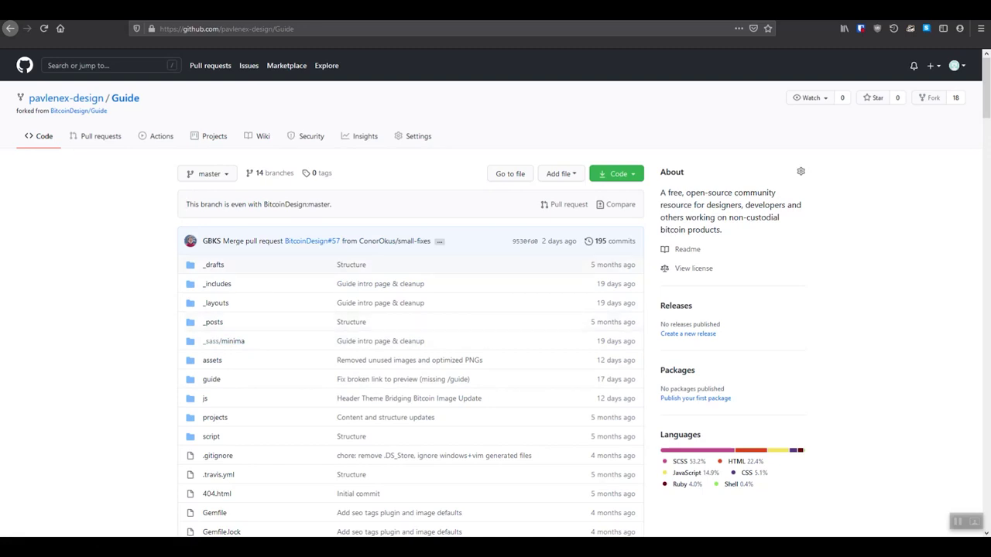
{"action": "left_click_drag", "start_coordinate": [15, 91], "coordinate": [106, 110]}
{"action": "left_click", "coordinate": [106, 111]}
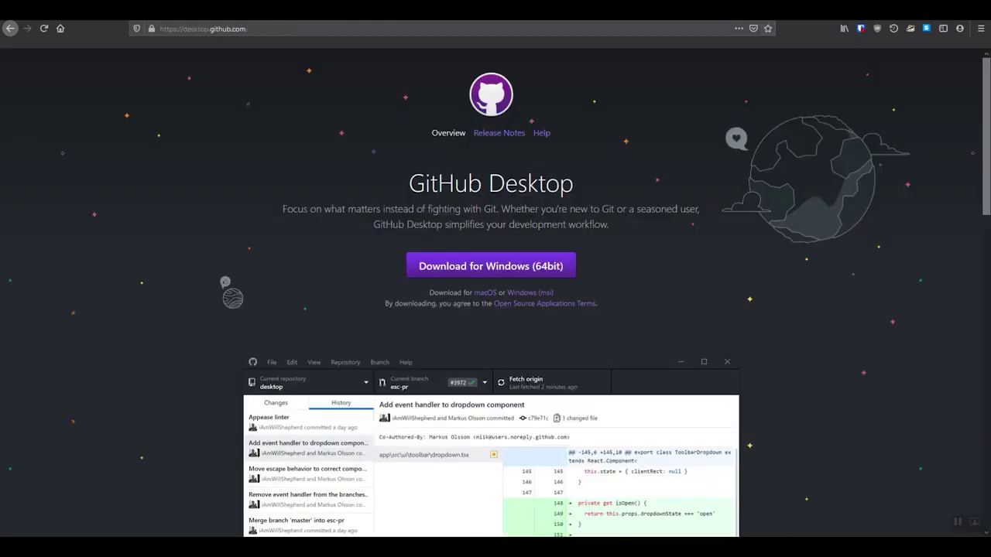
Look over the GitHub Desktop download page, briefly highlighting its title
{"action": "scroll", "coordinate": [496, 293], "scroll_direction": "down", "scroll_amount": 1}
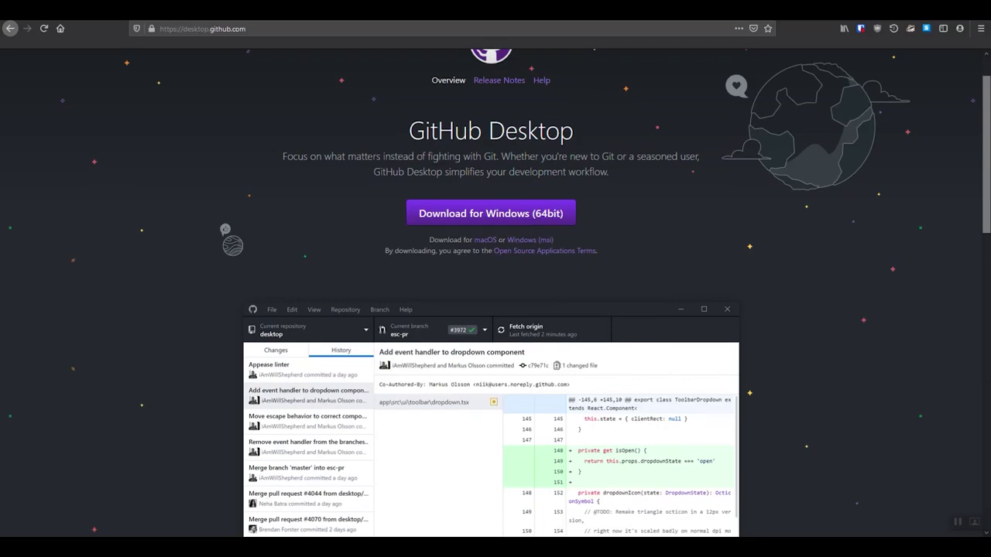
{"action": "scroll", "coordinate": [496, 293], "scroll_direction": "up", "scroll_amount": 1}
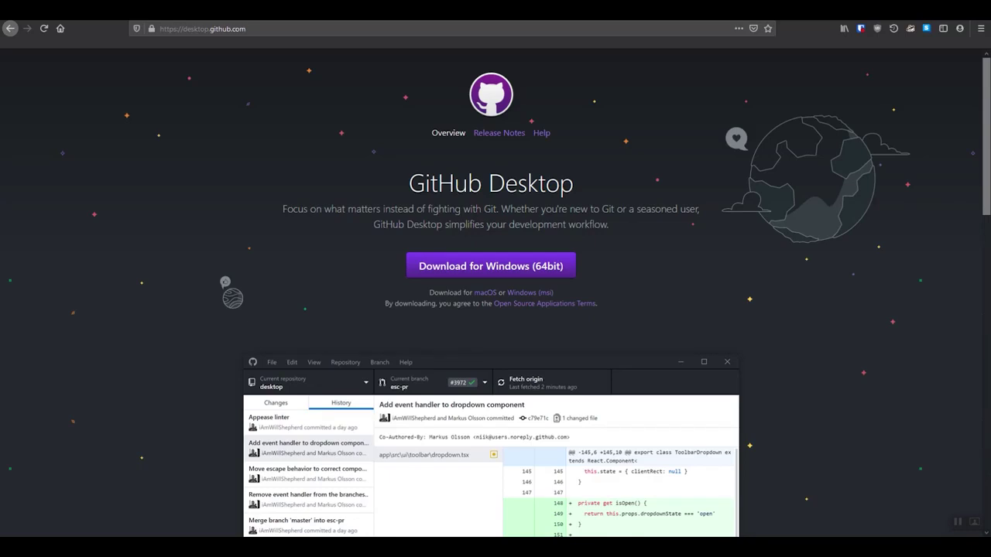
{"action": "scroll", "coordinate": [495, 293], "scroll_direction": "down", "scroll_amount": 1}
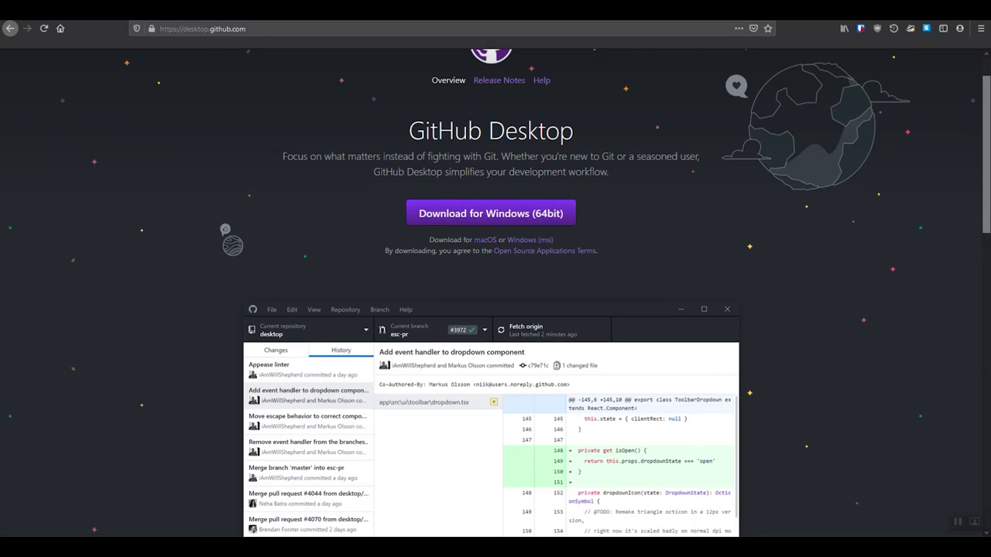
{"action": "scroll", "coordinate": [517, 183], "scroll_direction": "up", "scroll_amount": 1}
{"action": "triple_click", "coordinate": [517, 182]}
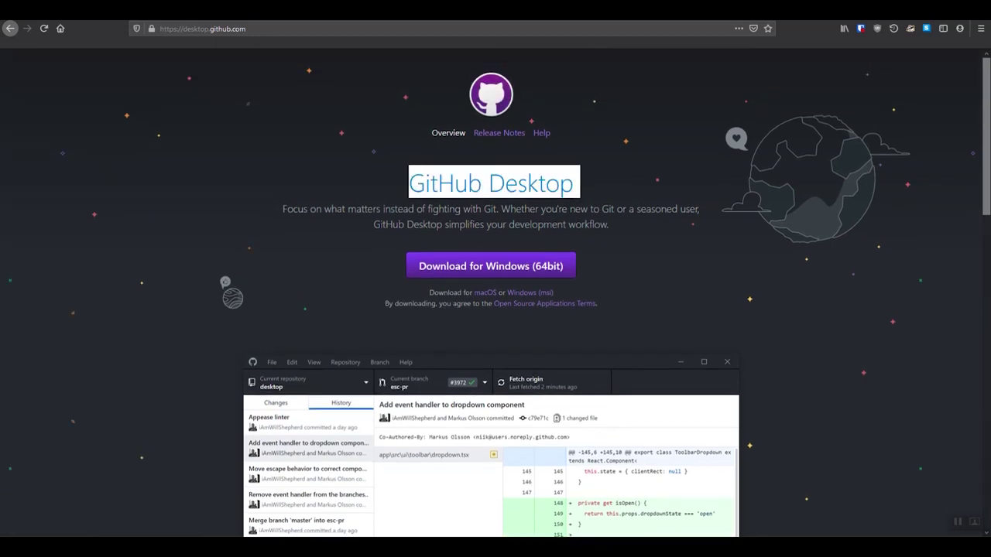
{"action": "left_click", "coordinate": [525, 223]}
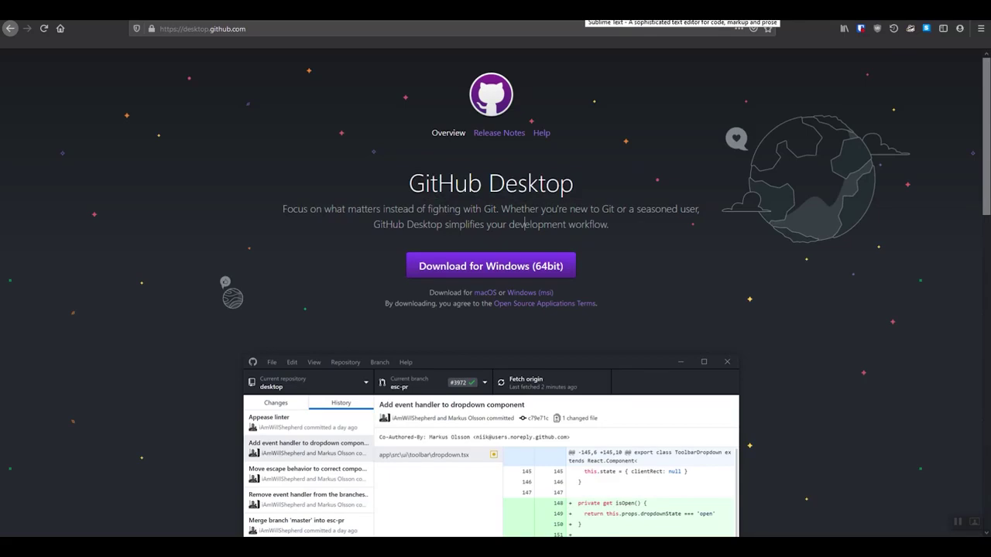
Look over the Sublime Text website's home page
{"action": "key", "text": "ctrl+Tab"}
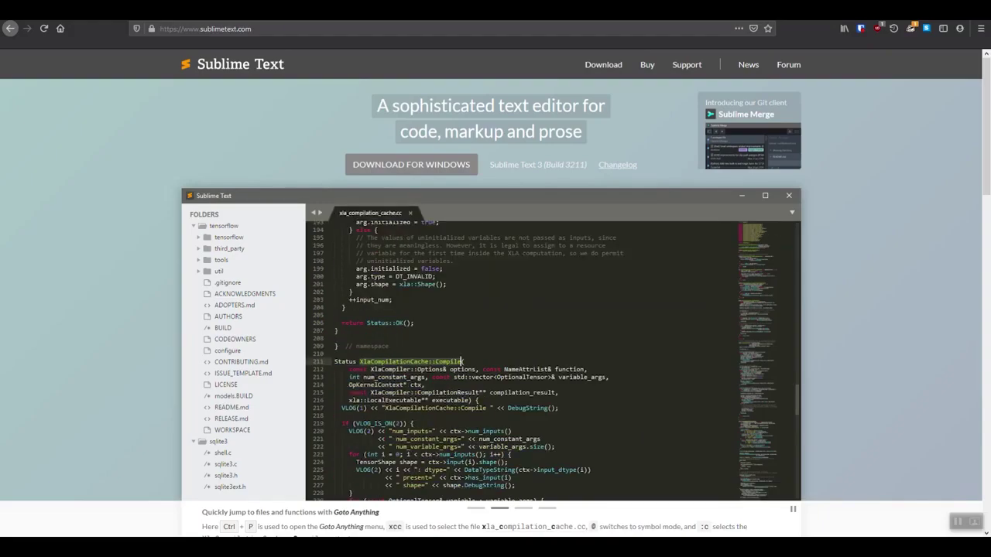
{"action": "key", "text": "ctrl+Tab"}
{"action": "key", "text": "ctrl+Tab"}
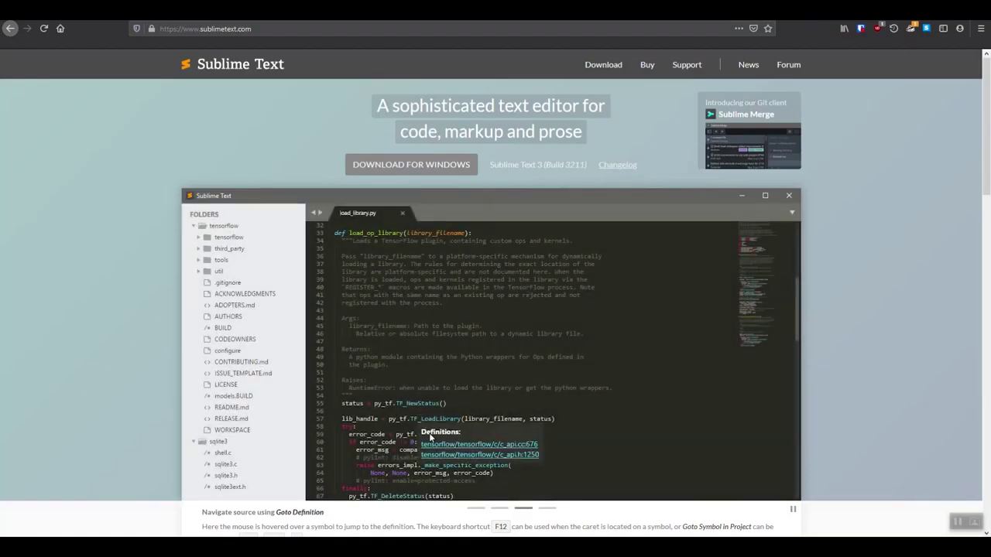
{"action": "scroll", "coordinate": [495, 309], "scroll_direction": "down", "scroll_amount": 1}
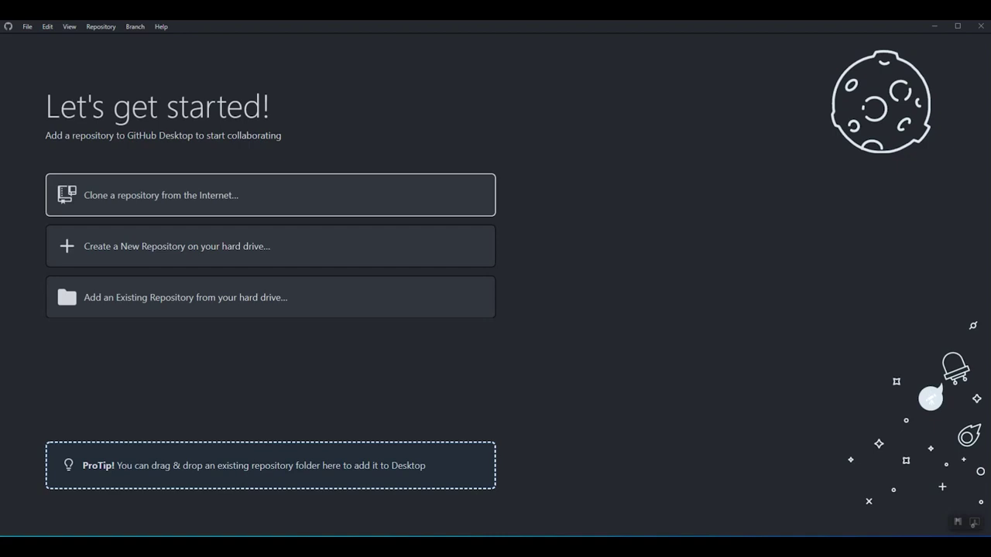
In GitHub Desktop, start cloning a repository and sign in to the GitHub.com account through the browser
{"action": "key", "text": "Return"}
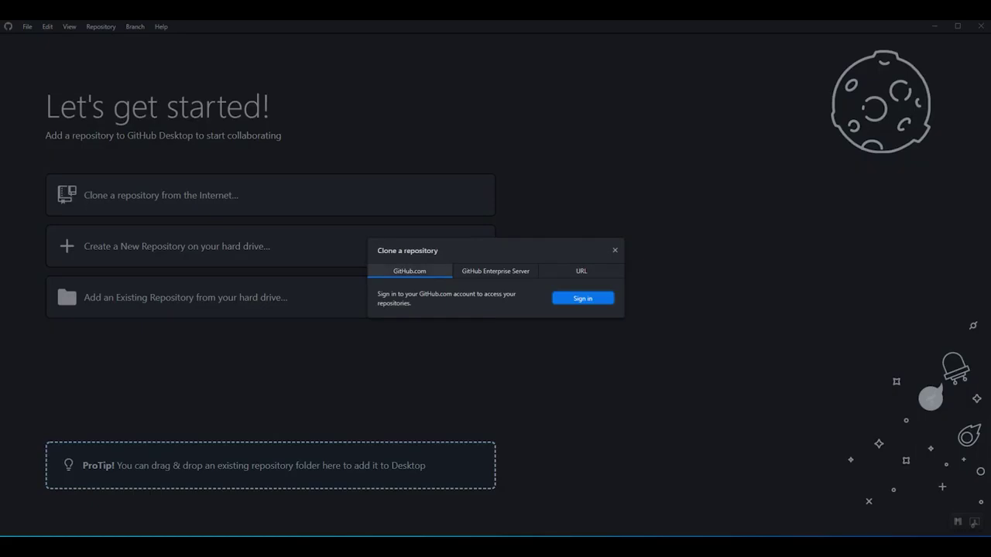
{"action": "key", "text": "Return"}
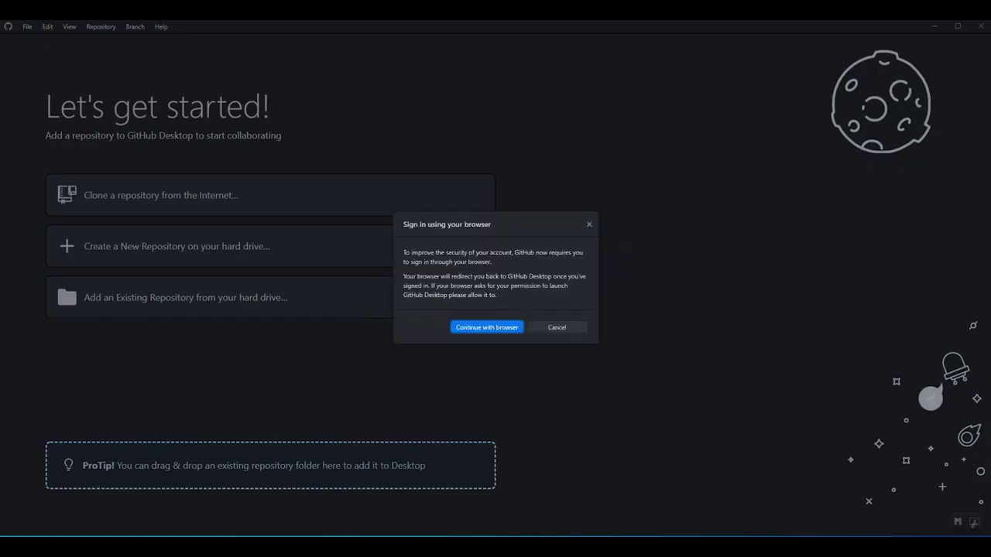
{"action": "key", "text": "Return"}
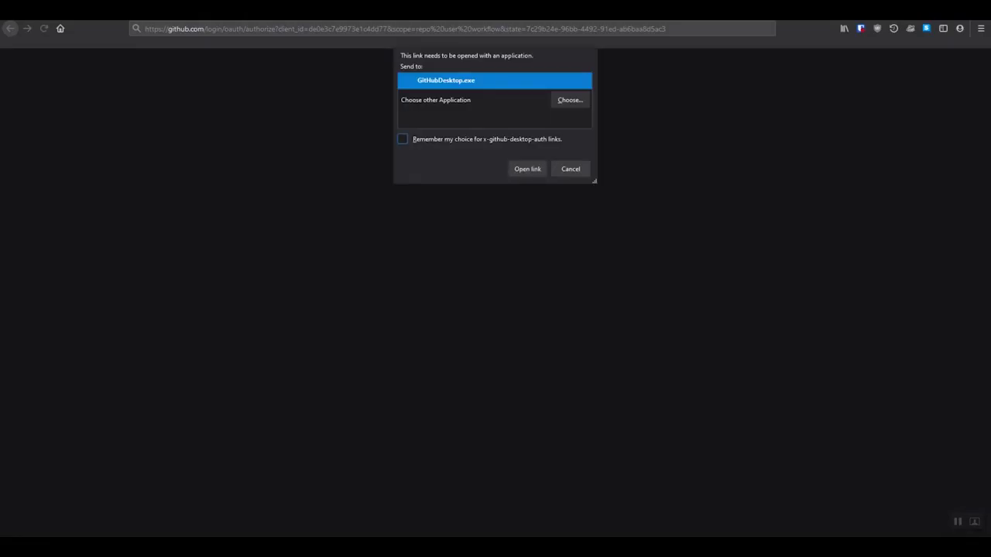
{"action": "key", "text": "Return"}
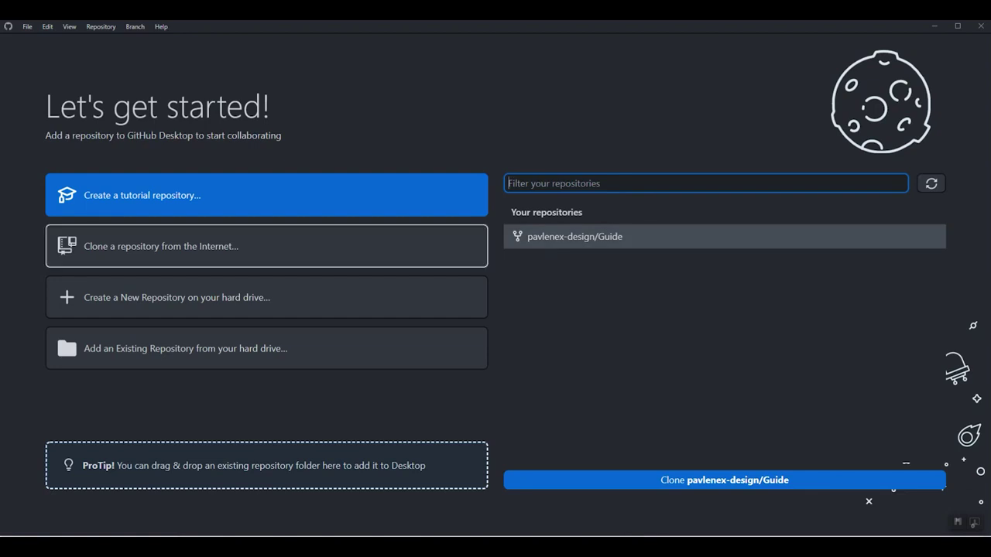
Clone the forked Guide repository into the GitHub folder in Downloads, choosing to contribute to the parent project
{"action": "left_click", "coordinate": [267, 246]}
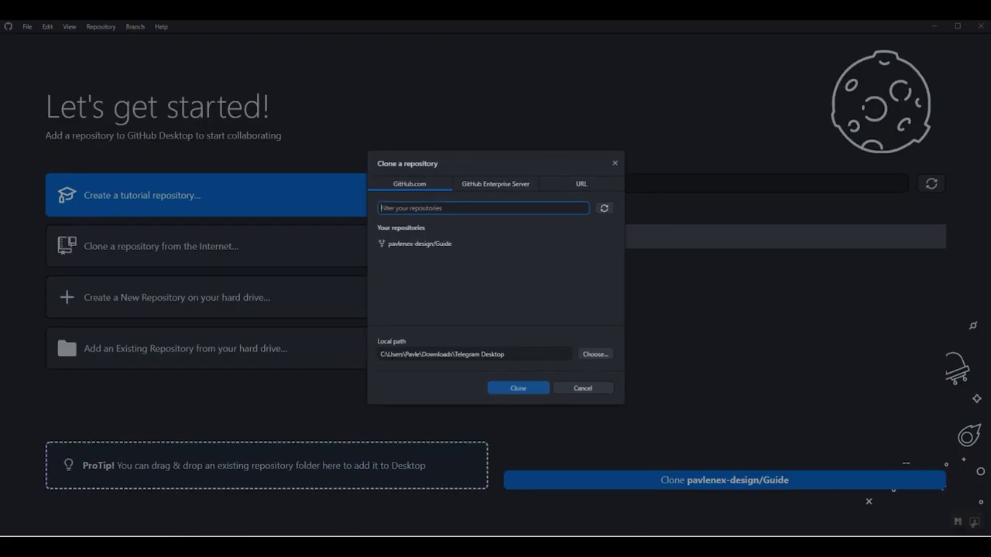
{"action": "left_click", "coordinate": [420, 244]}
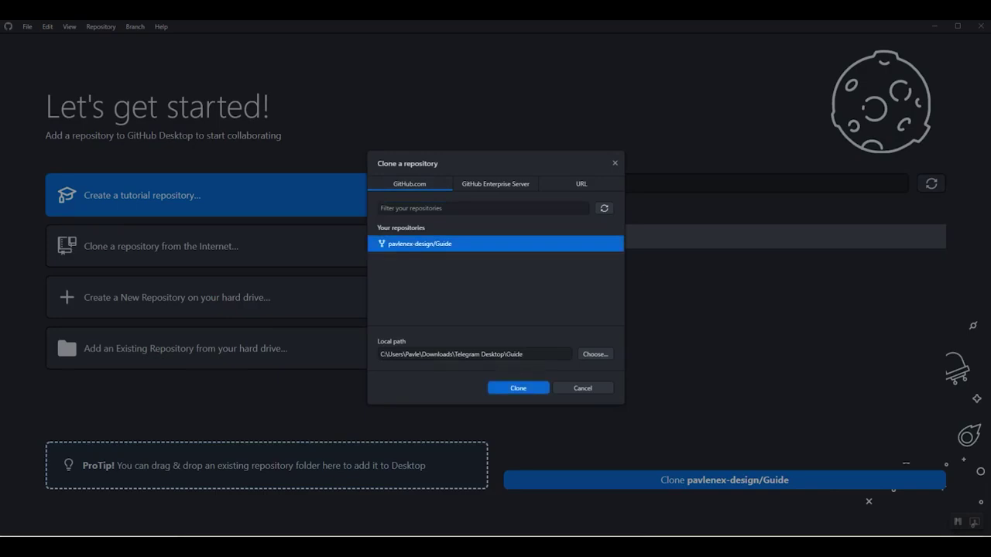
{"action": "left_click", "coordinate": [595, 354]}
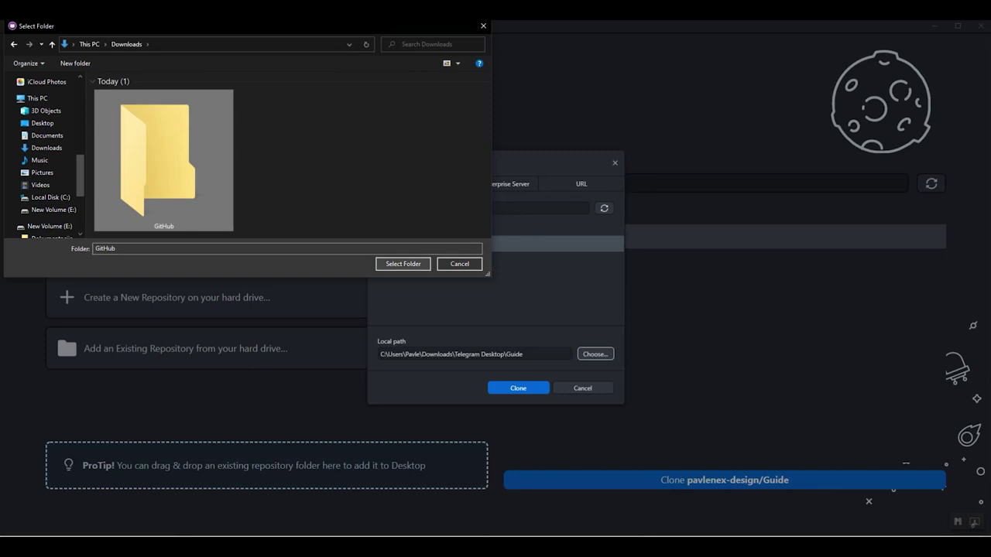
{"action": "key", "text": "Return"}
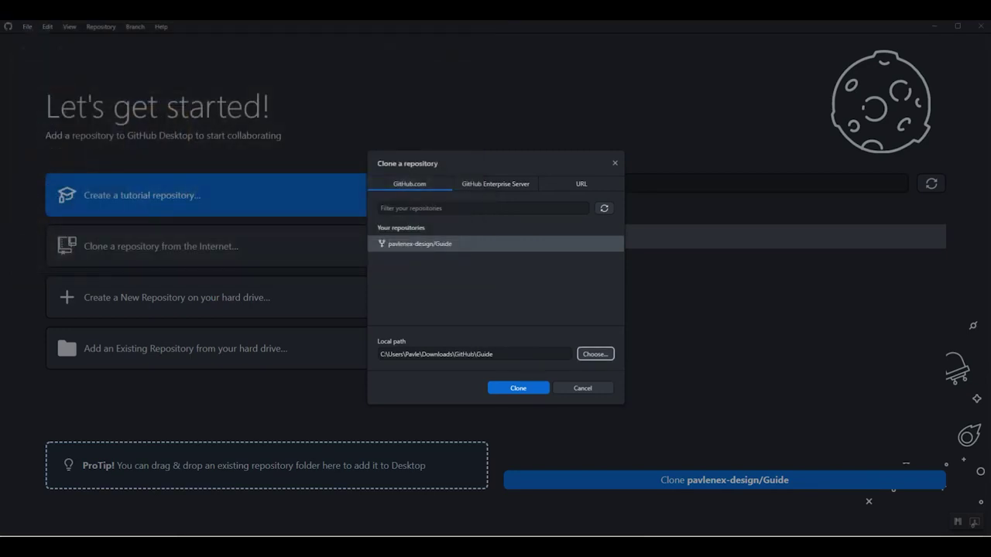
{"action": "key", "text": "Return"}
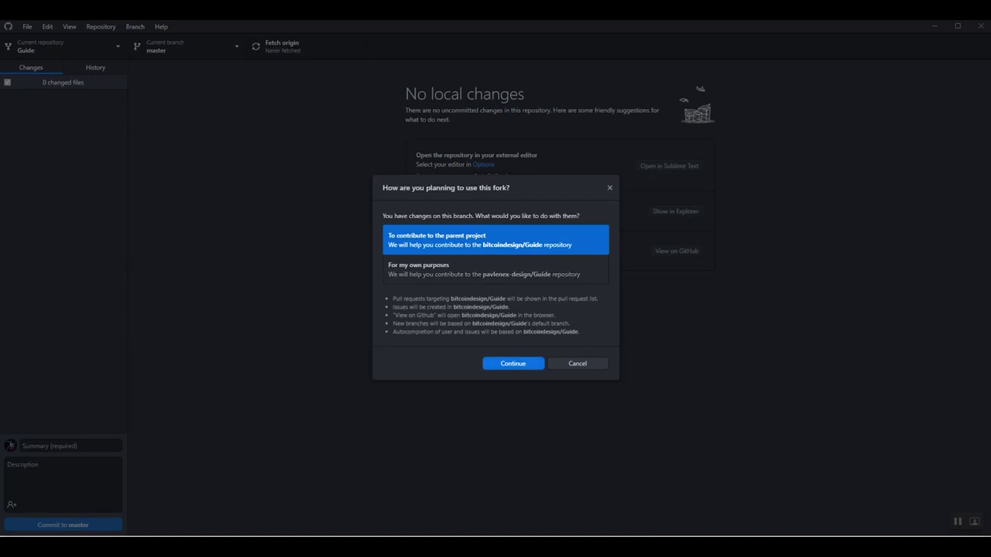
{"action": "key", "text": "Return"}
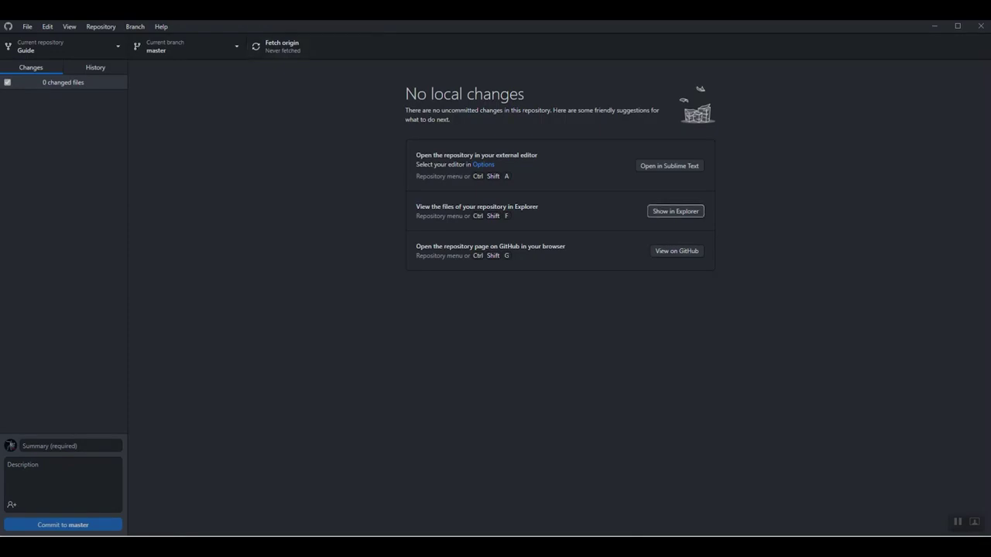
Show the cloned Guide folder in Explorer and compare its files with the fork's file list on GitHub
{"action": "left_click", "coordinate": [676, 211]}
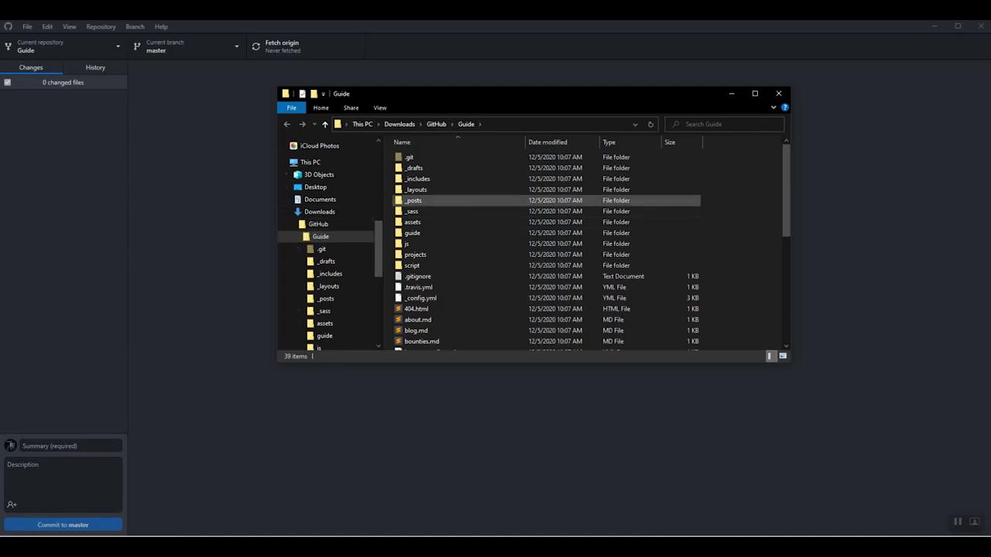
{"action": "scroll", "coordinate": [616, 200], "scroll_direction": "down", "scroll_amount": 3}
{"action": "scroll", "coordinate": [616, 200], "scroll_direction": "up", "scroll_amount": 3}
{"action": "scroll", "coordinate": [542, 200], "scroll_direction": "down", "scroll_amount": 1}
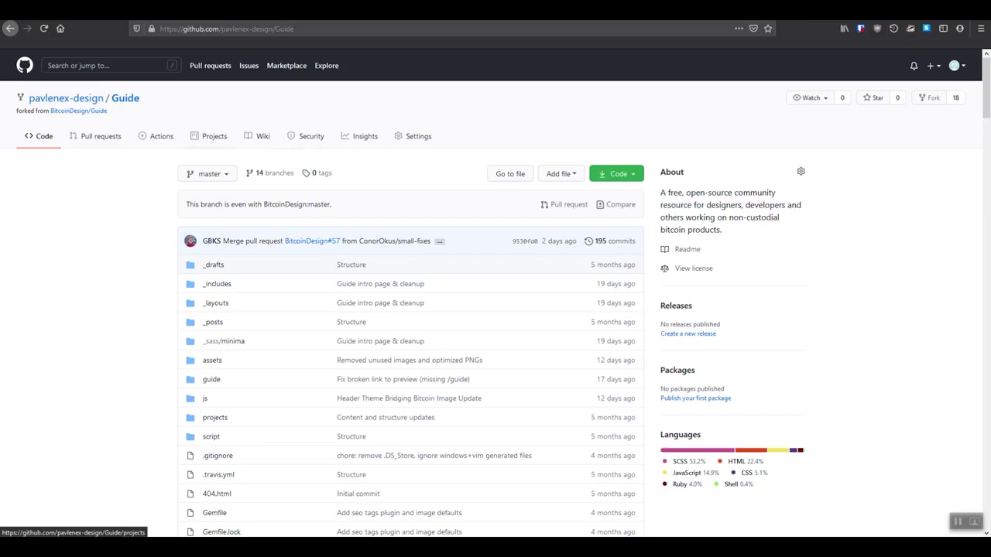
{"action": "scroll", "coordinate": [410, 349], "scroll_direction": "down", "scroll_amount": 2}
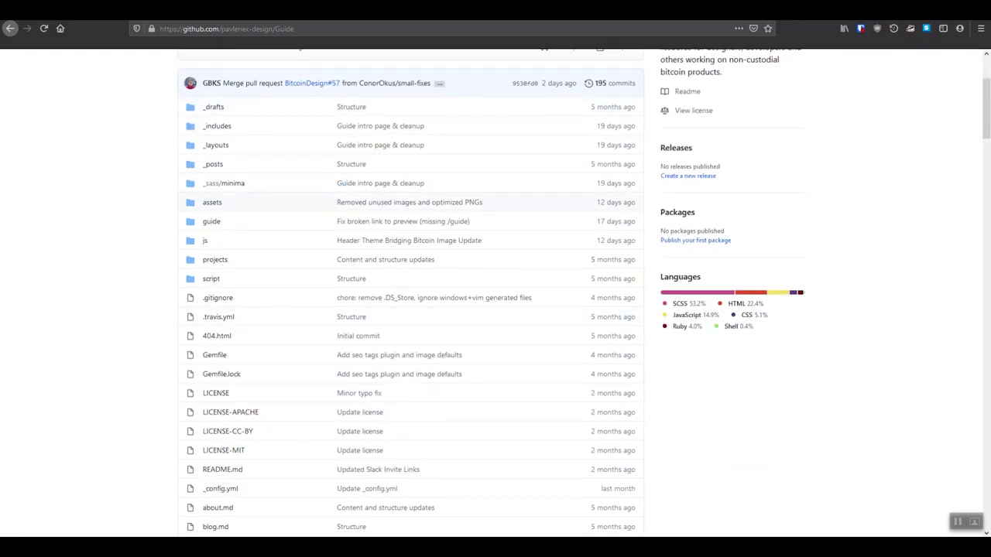
{"action": "key", "text": "alt+Tab"}
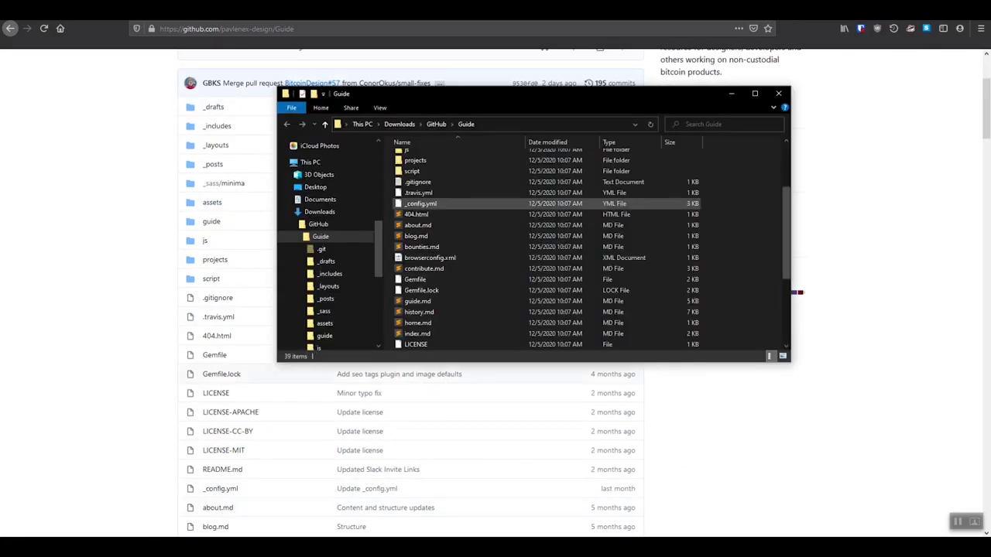
{"action": "scroll", "coordinate": [465, 230], "scroll_direction": "up", "scroll_amount": 1}
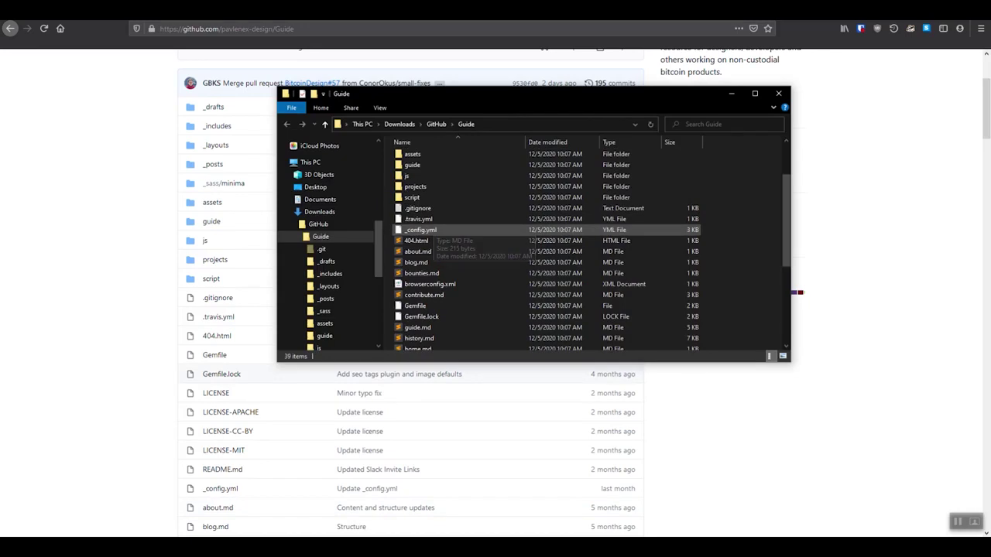
{"action": "scroll", "coordinate": [432, 234], "scroll_direction": "up", "scroll_amount": 1}
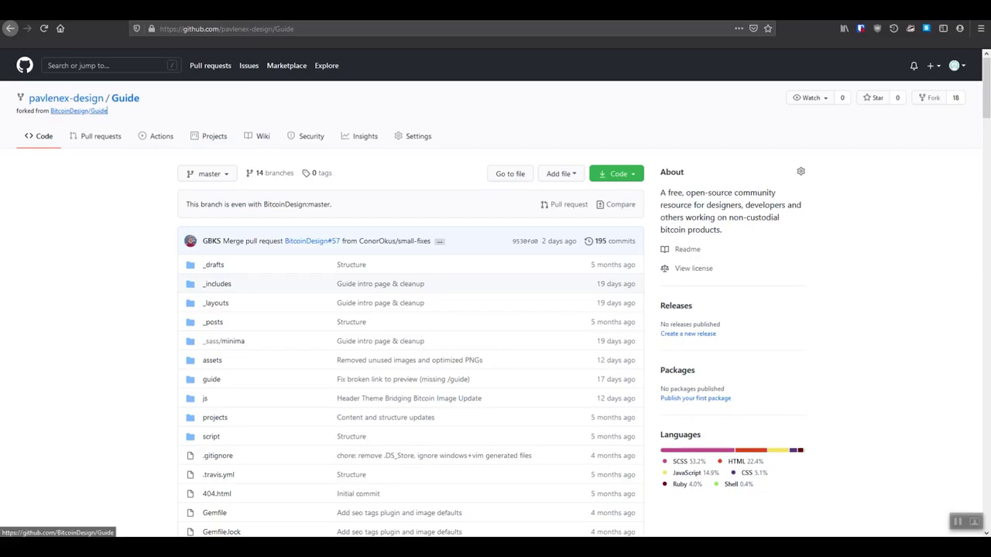
Highlight the fork's name and source line, and preview the linked BitcoinDesign/Guide repository
{"action": "left_click_drag", "start_coordinate": [107, 111], "coordinate": [91, 111]}
{"action": "triple_click", "coordinate": [78, 100]}
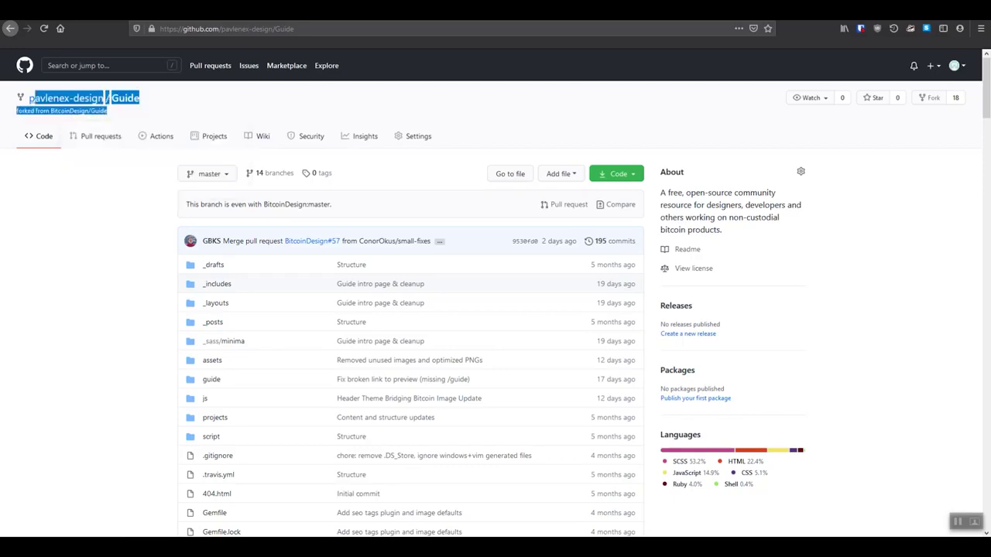
{"action": "left_click", "coordinate": [85, 155]}
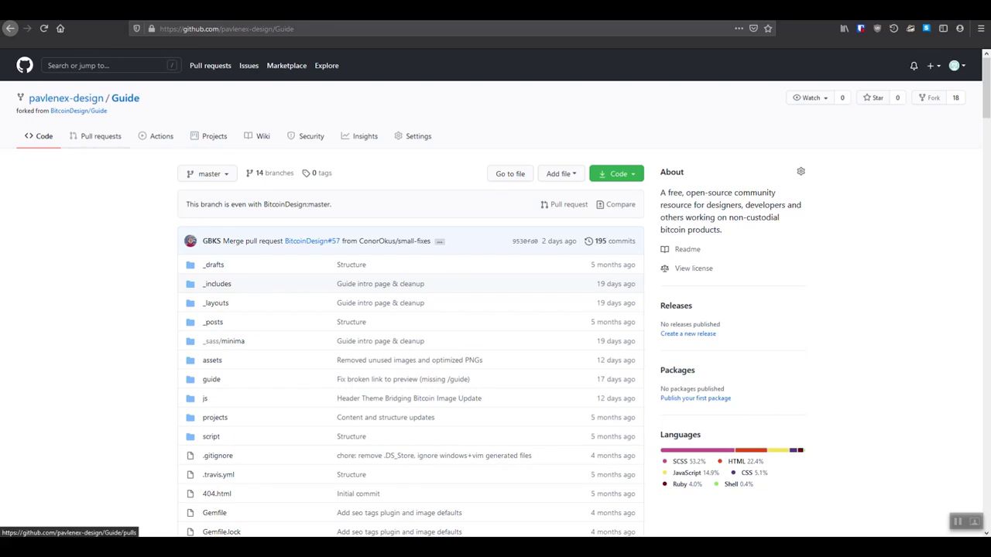
{"action": "mouse_move", "coordinate": [78, 111]}
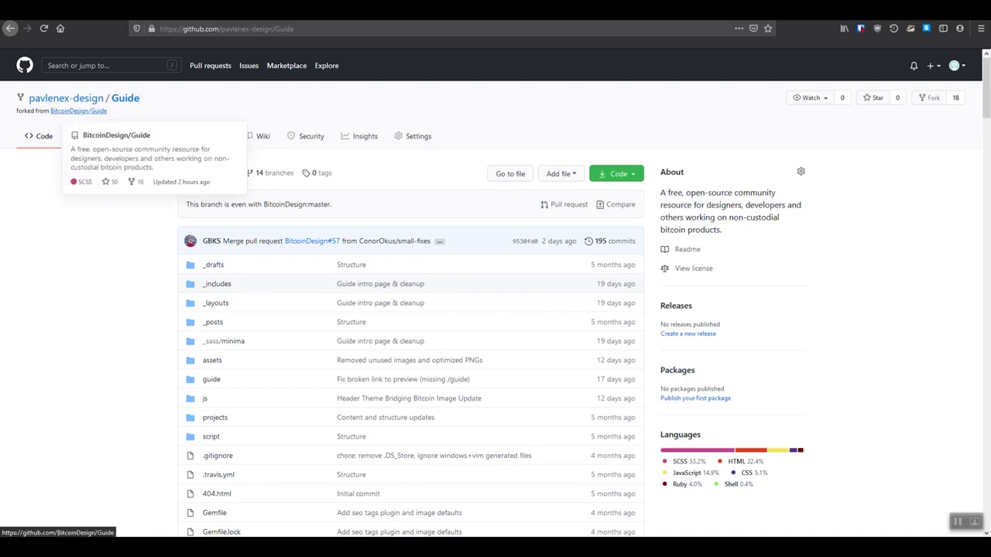